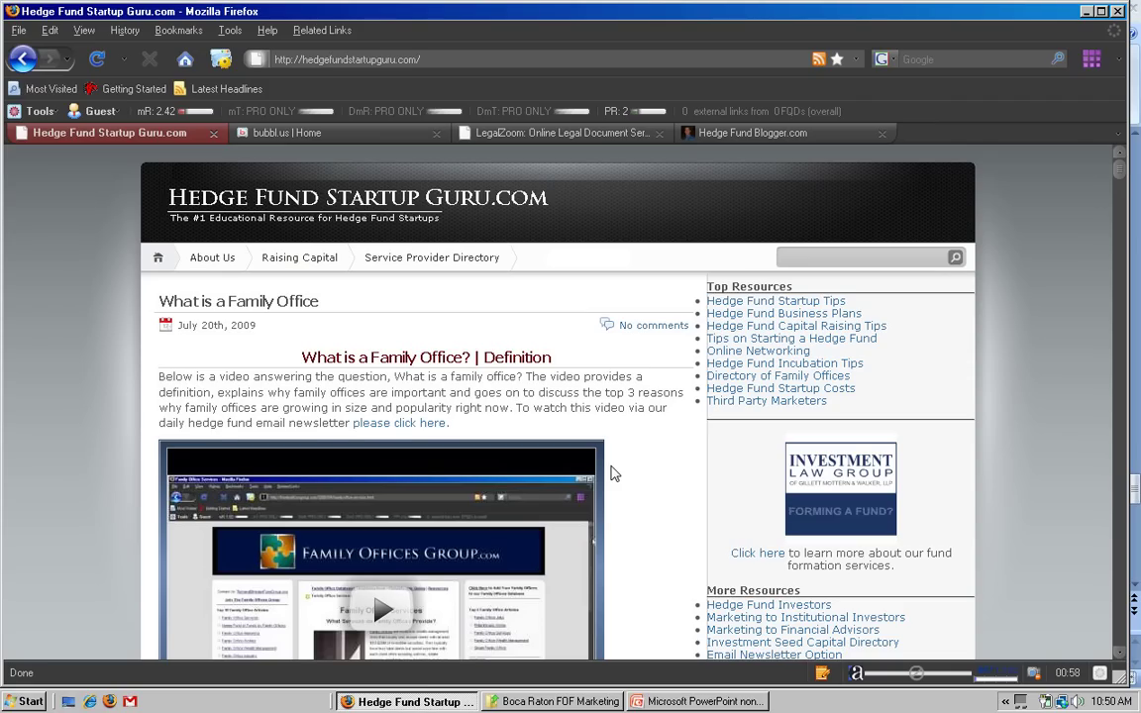
Look over the Hedge Fund Startup Guru home page, then the LegalZoom home page with its legal document services
scroll(622, 471, down, 1)
scroll(625, 470, down, 4)
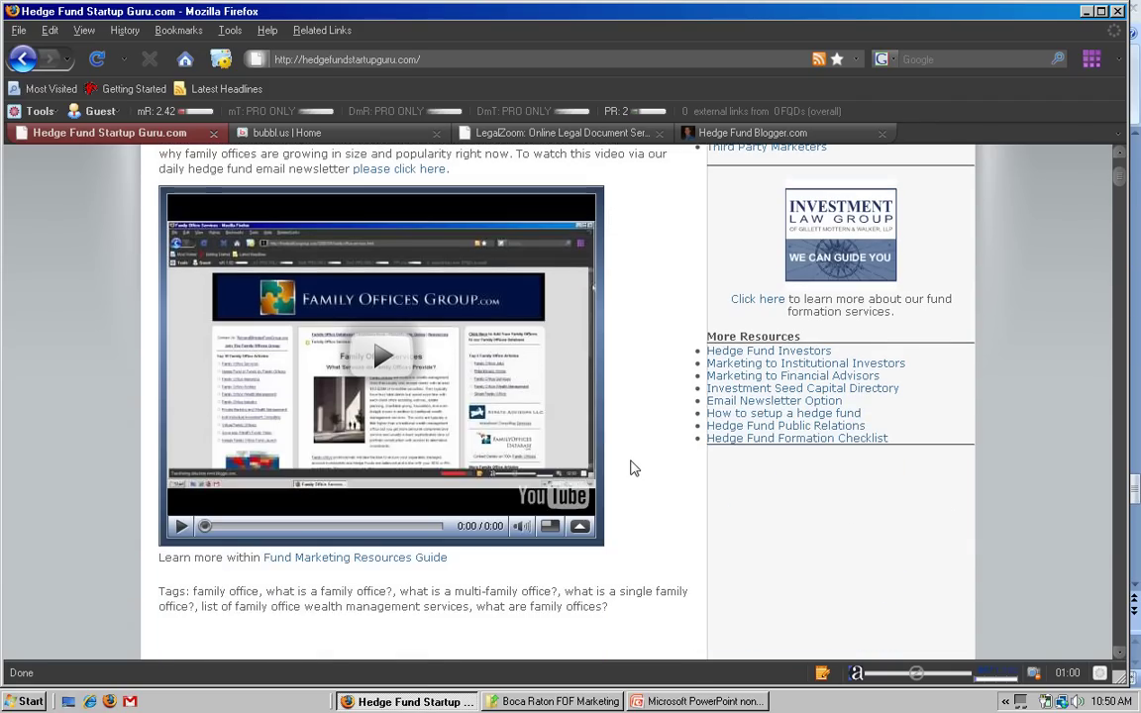
scroll(635, 468, up, 5)
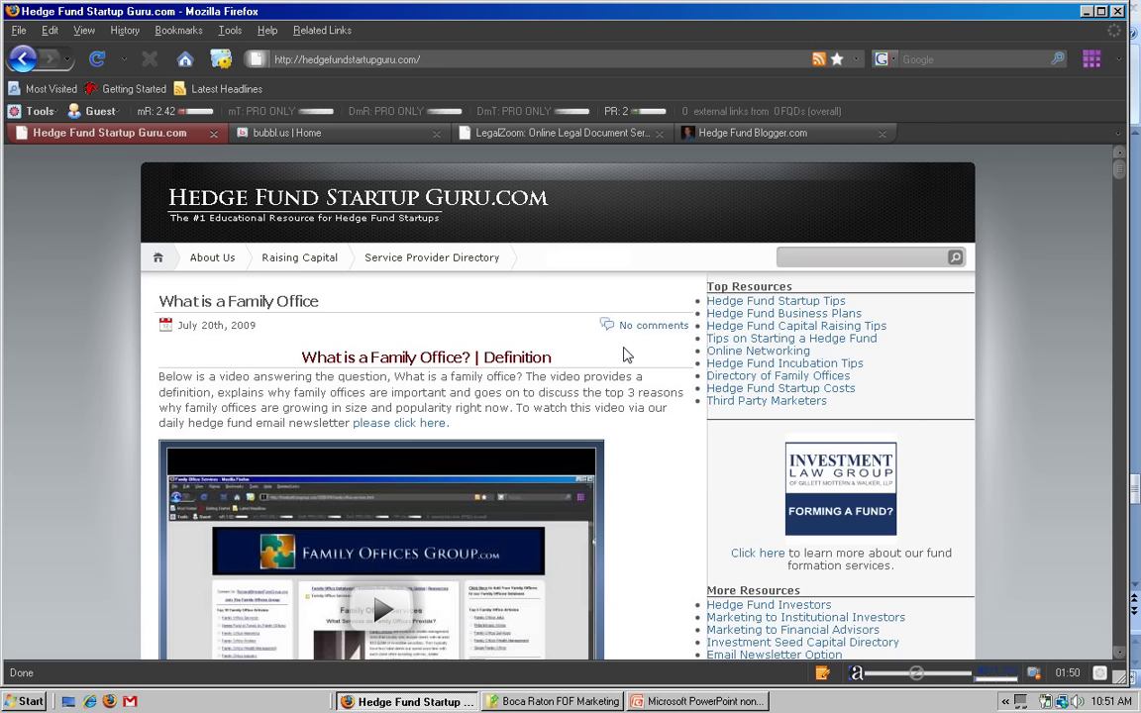
click(525, 139)
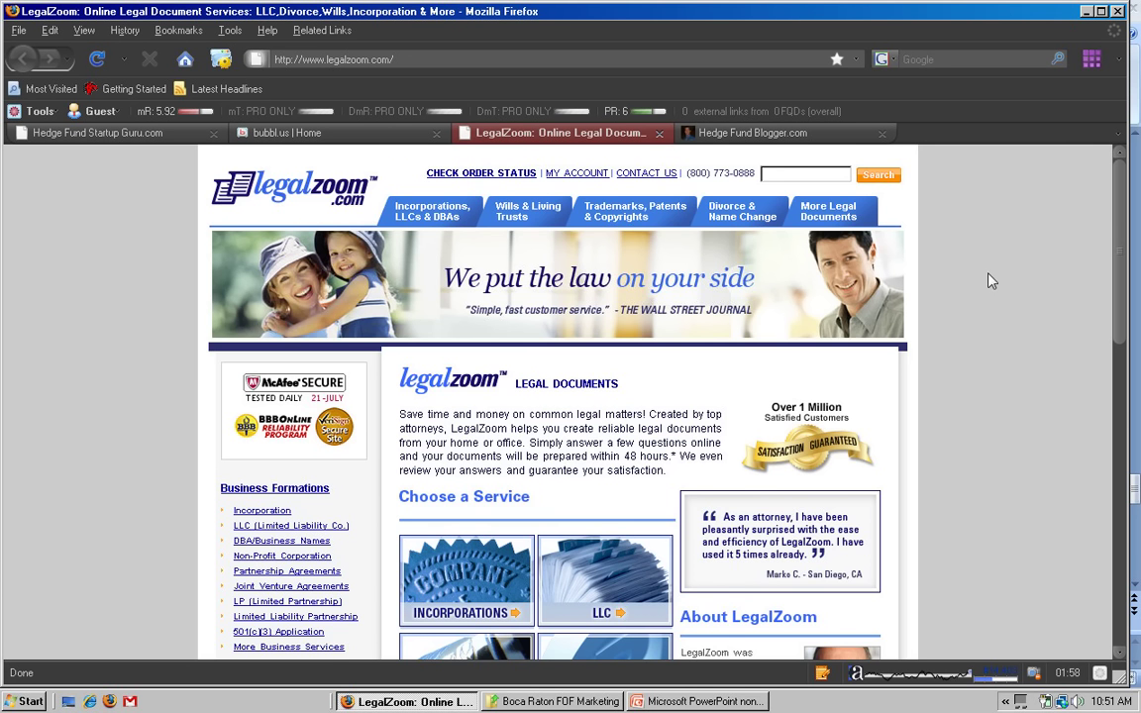
scroll(989, 280, down, 10)
scroll(991, 287, up, 10)
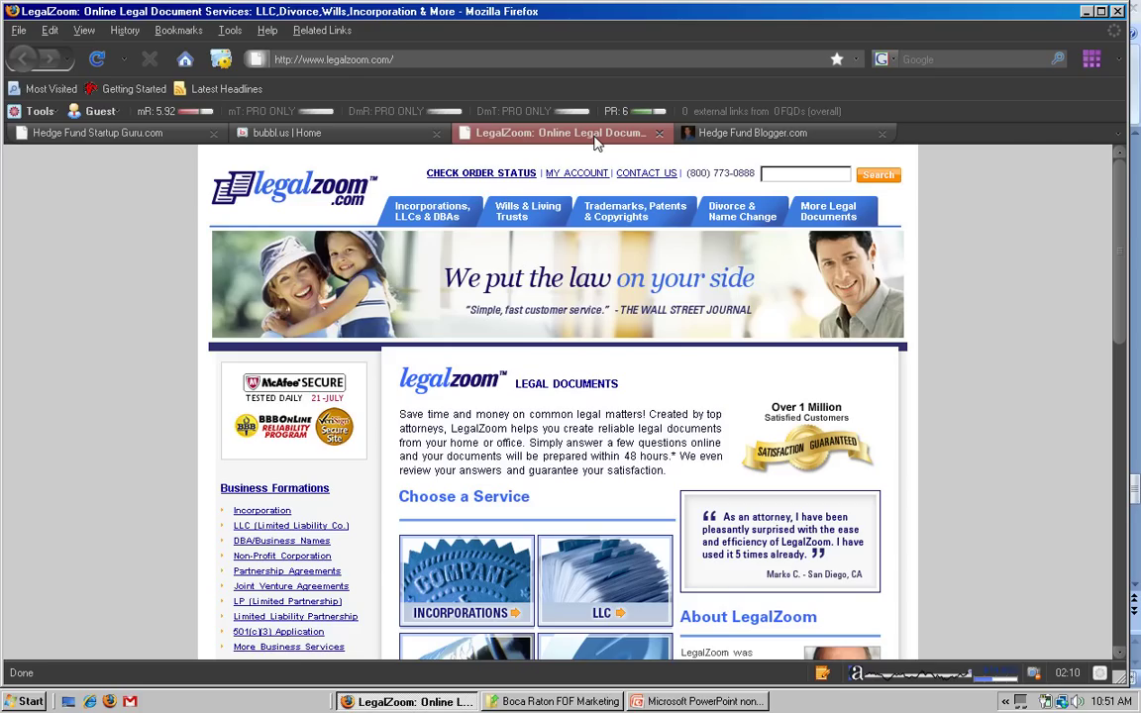
Open the Hedge Fund Attorney category in the Hedge Fund Blogger service provider directory and view its law firm listings
click(715, 137)
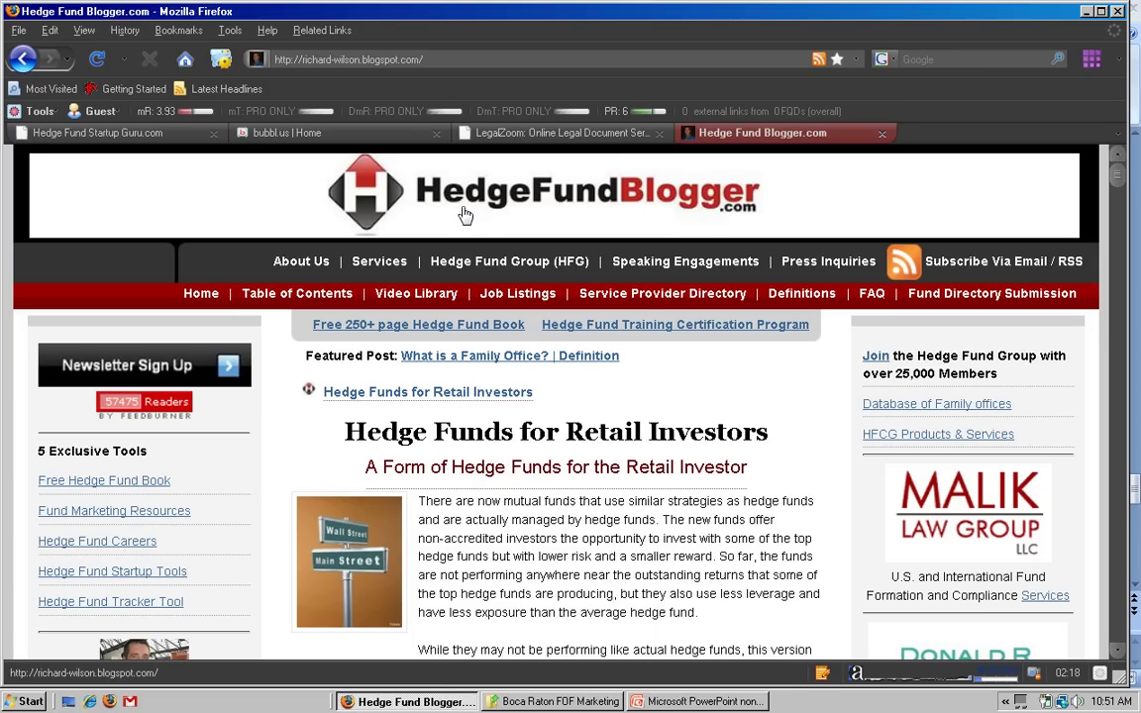
click(651, 295)
scroll(553, 339, down, 3)
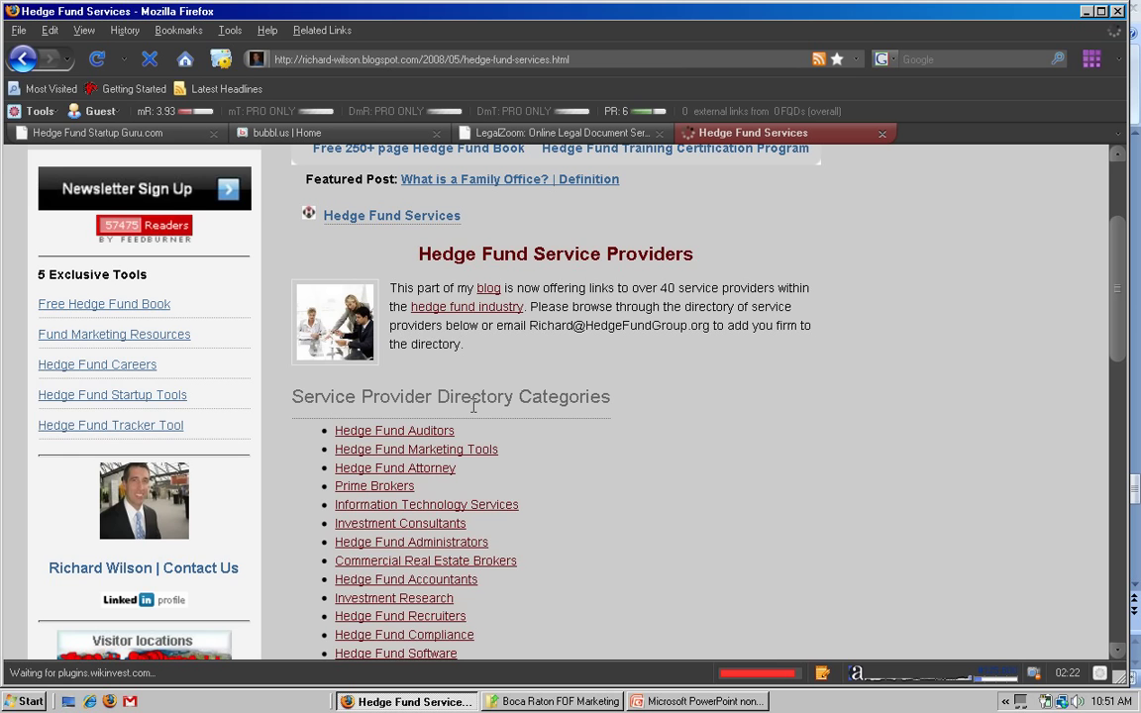
click(421, 469)
scroll(741, 369, down, 5)
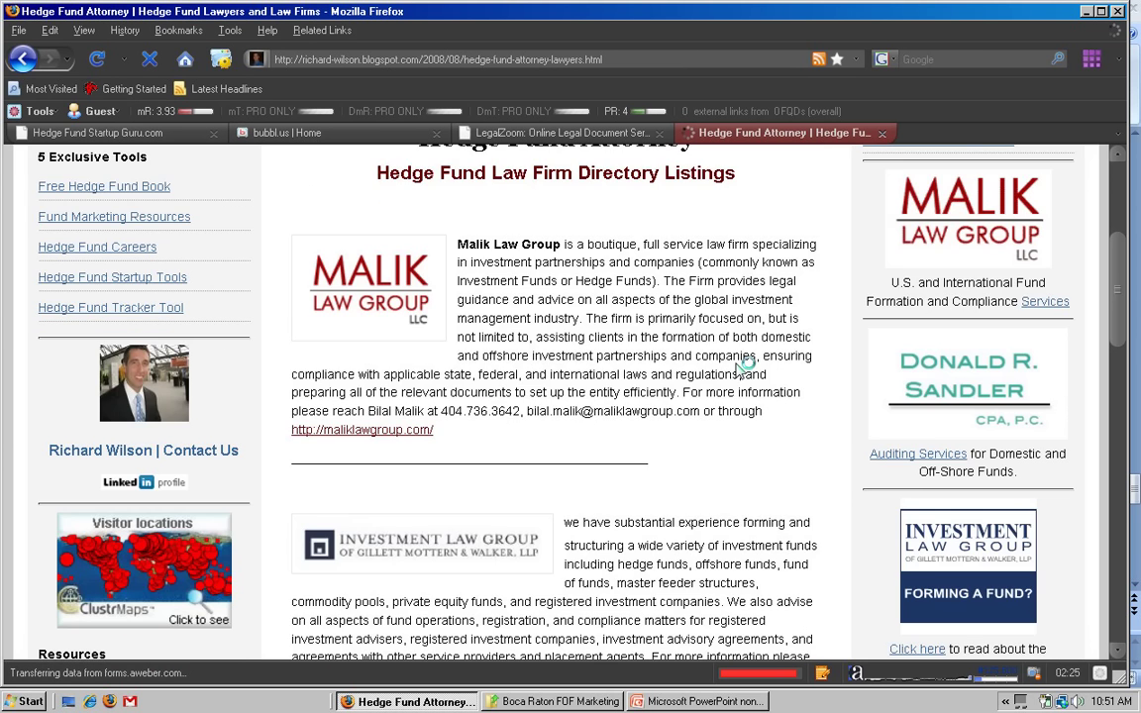
scroll(739, 370, down, 1)
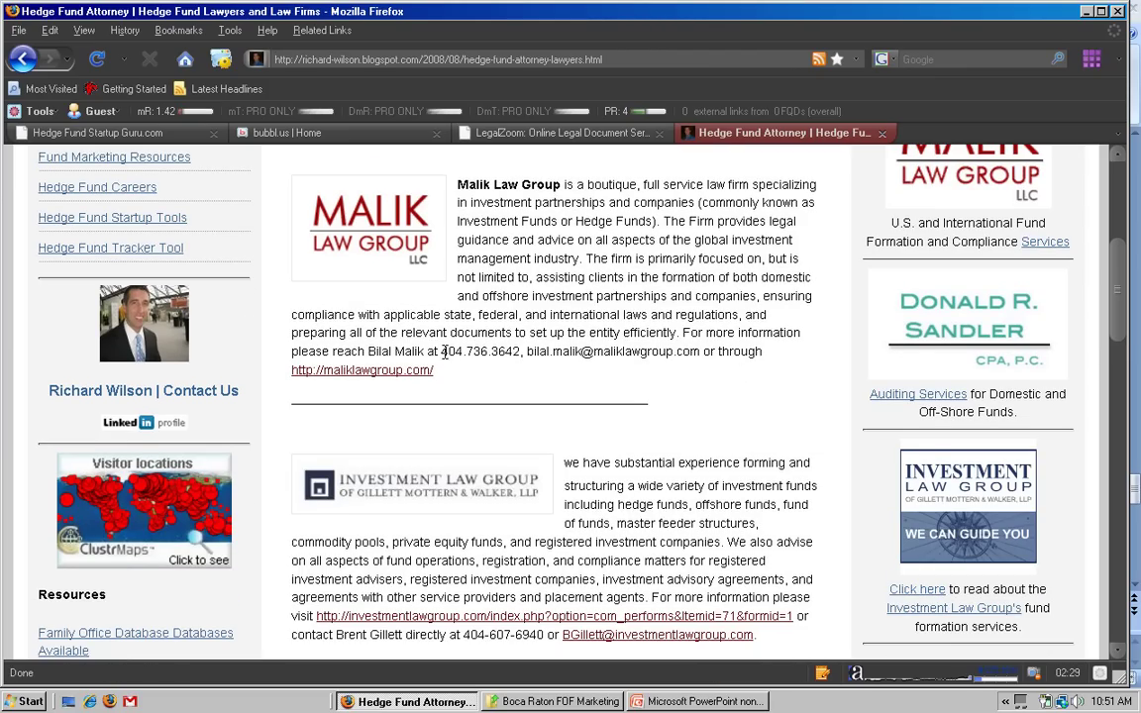
Highlight the contact phone numbers in the Malik Law Group and Investment Law Group listings, then clear the selection
drag(443, 352, 520, 352)
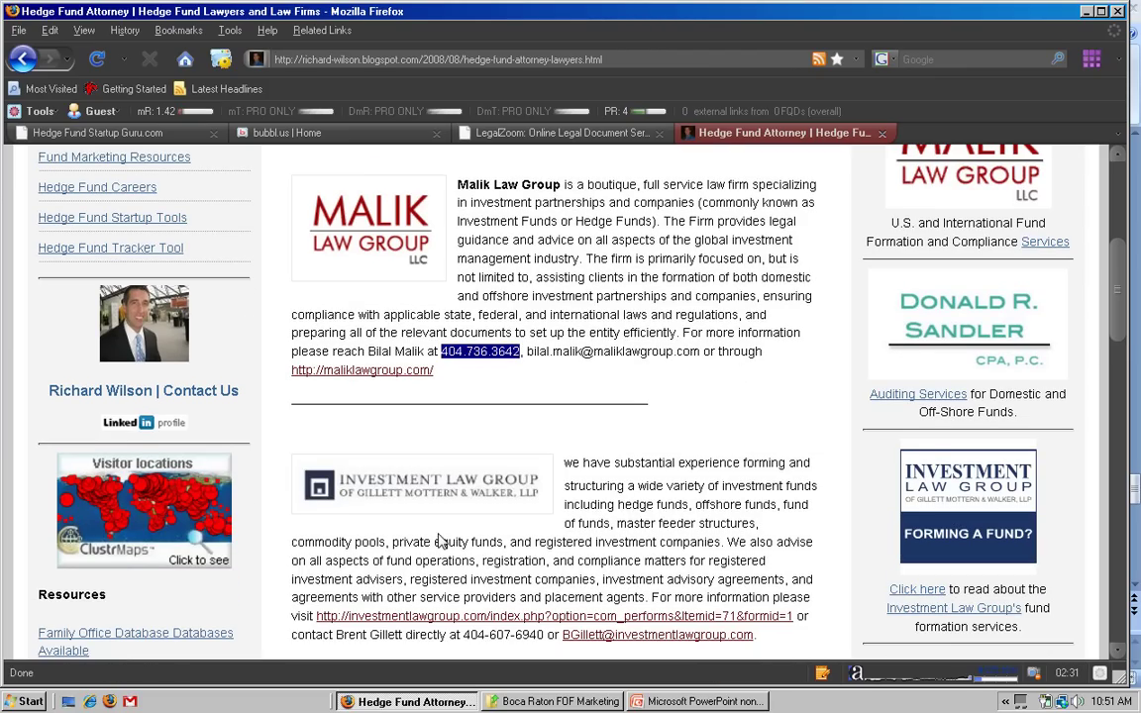
drag(464, 635, 538, 635)
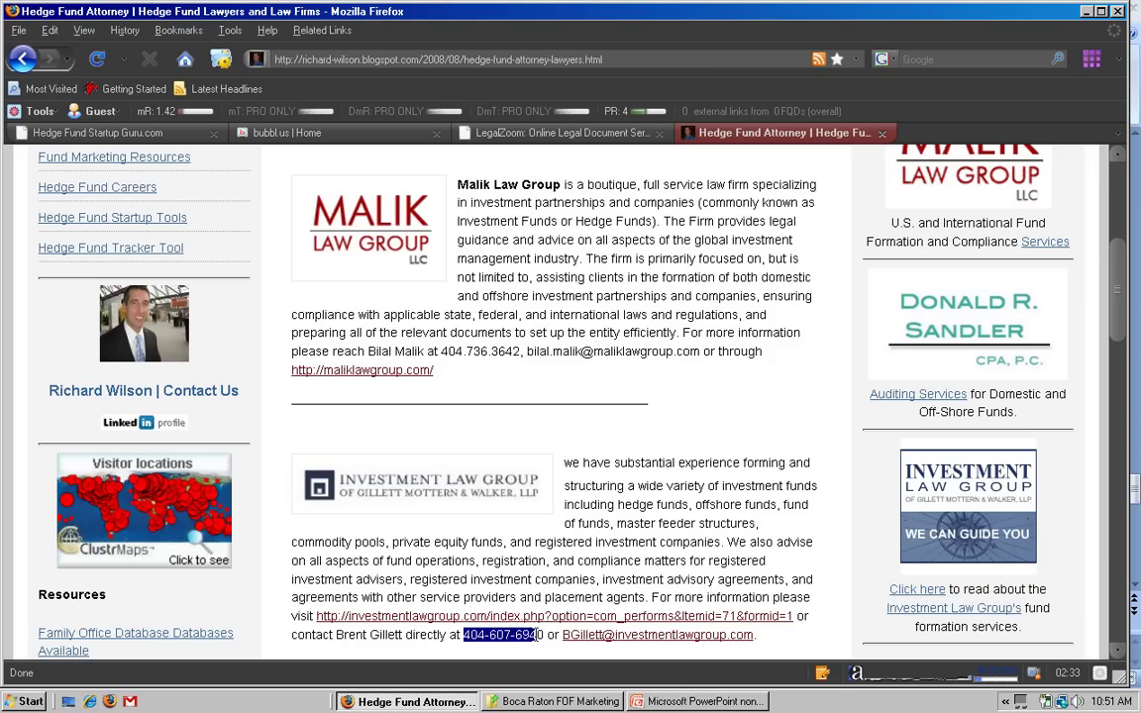
click(542, 492)
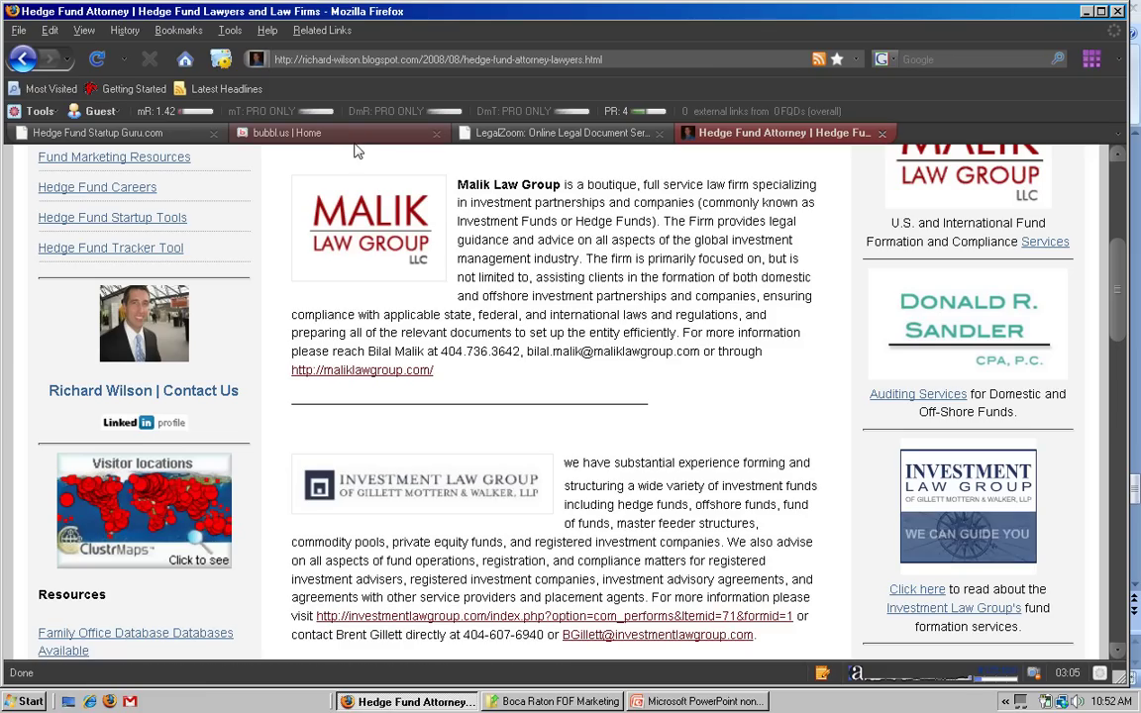
On the bubbl.us Fund Marketing Tools sheet at 50% zoom, move the Video Lectures and Fund Marketing Tools.com bubbles upward
click(317, 131)
drag(405, 231, 396, 256)
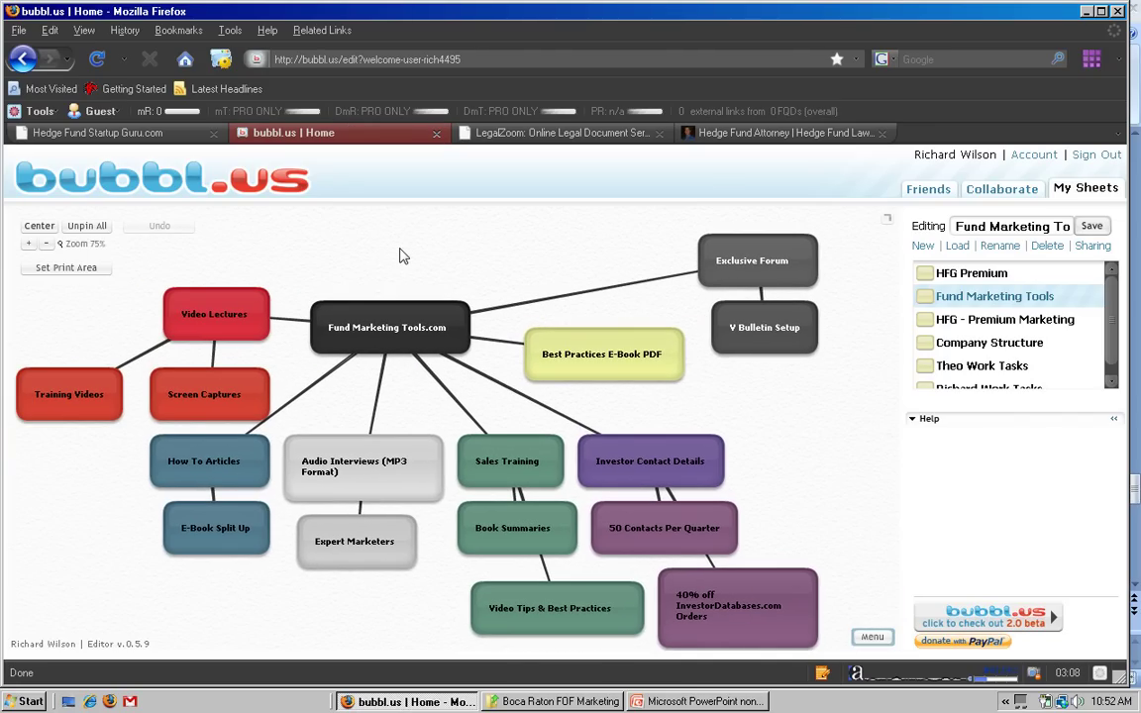
scroll(401, 255, down, 1)
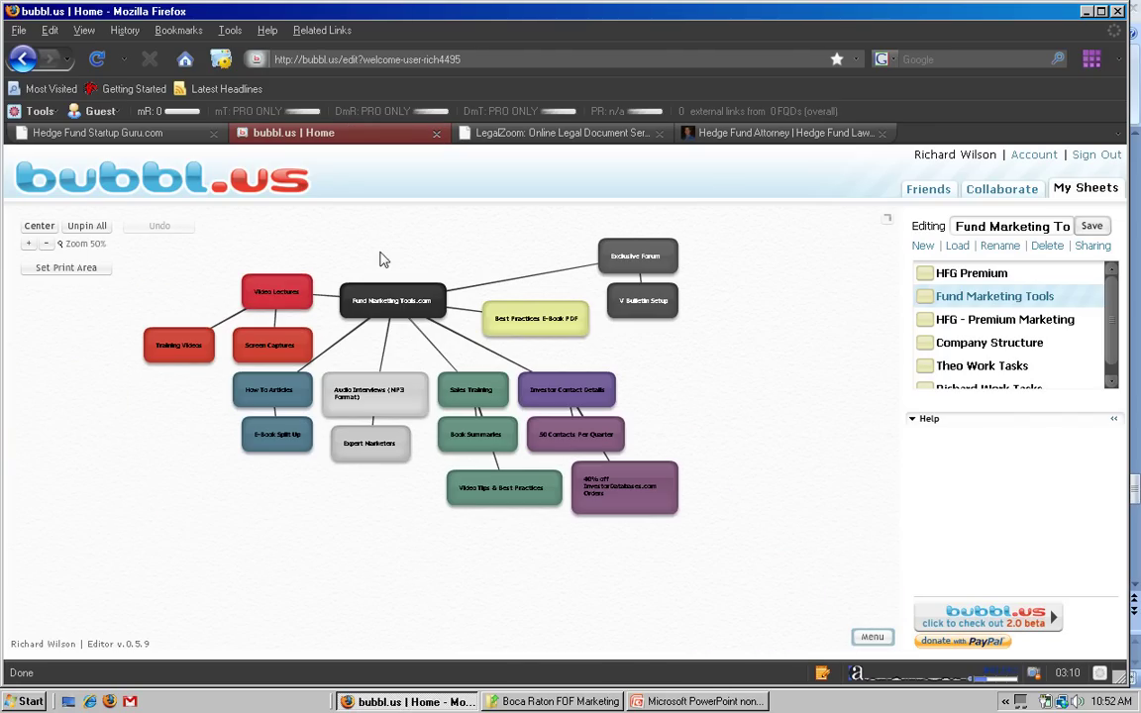
mouse_move(269, 288)
drag(269, 288, 252, 262)
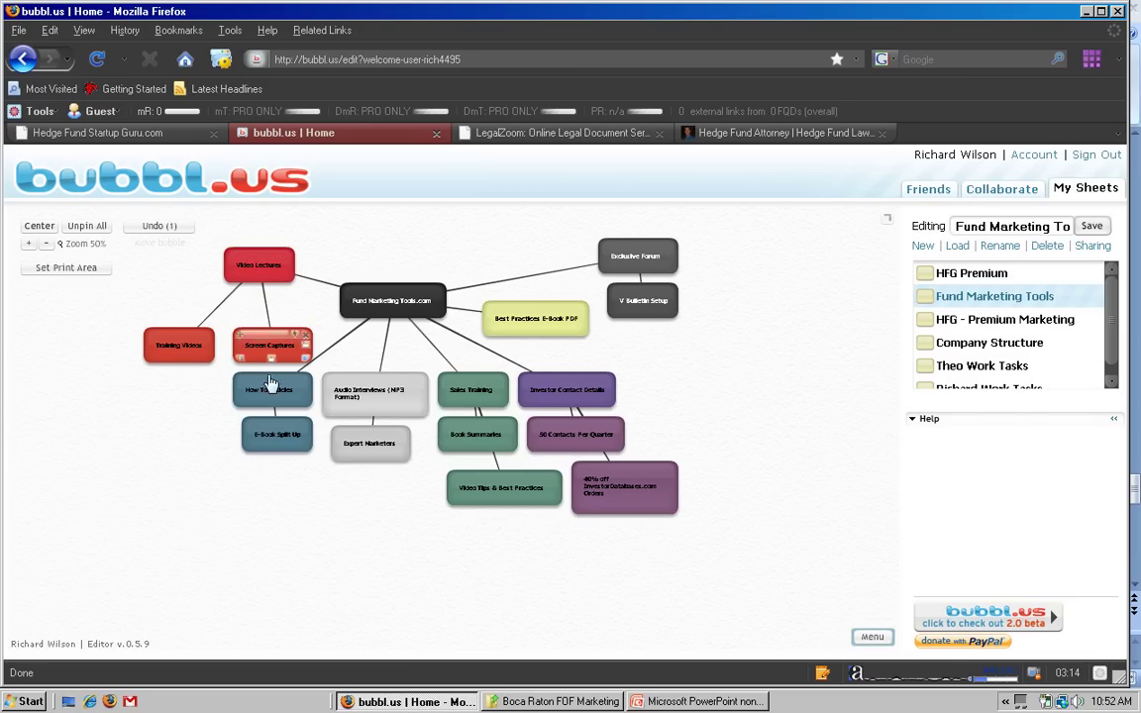
drag(382, 295, 403, 260)
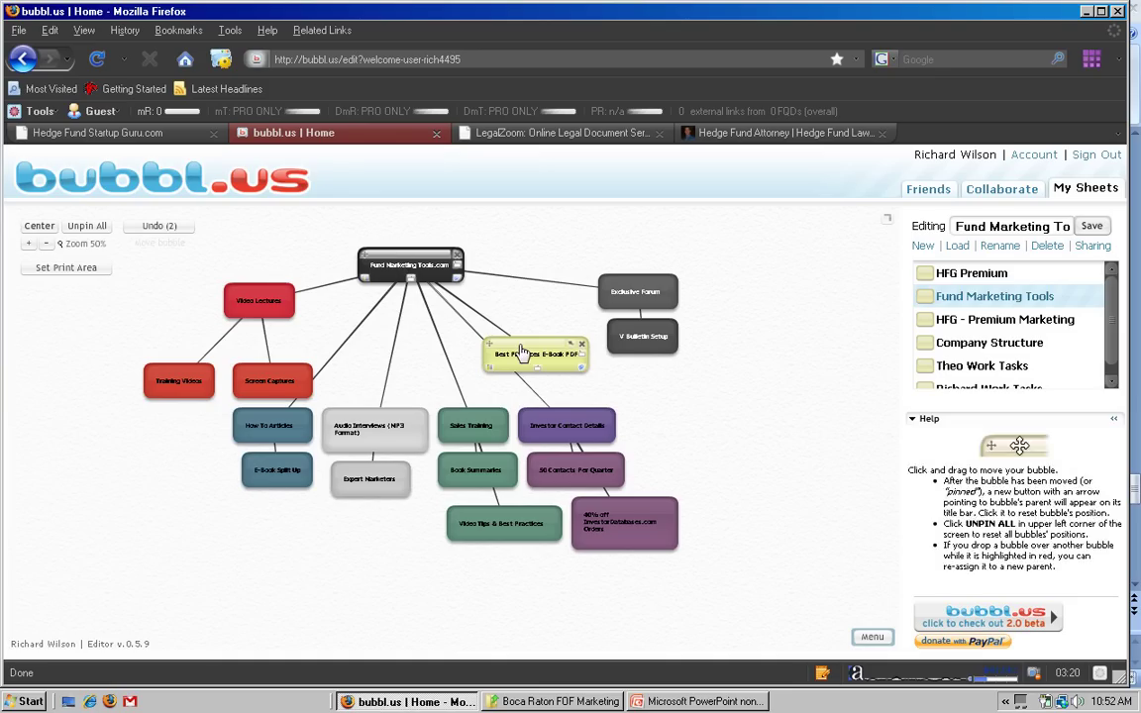
Reposition the Exclusive Forum bubble slightly lower and the Best Practices E-Book PDF bubble slightly higher, and nudge Screen Captures
drag(614, 294, 652, 321)
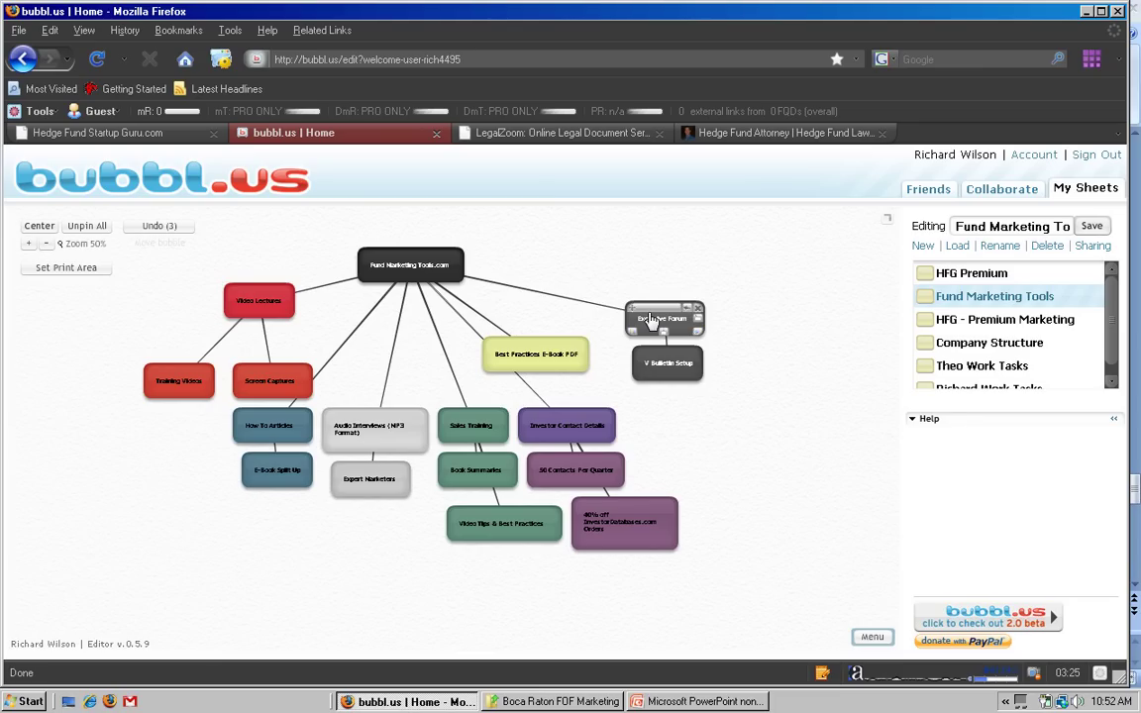
drag(651, 319, 624, 311)
drag(550, 345, 550, 327)
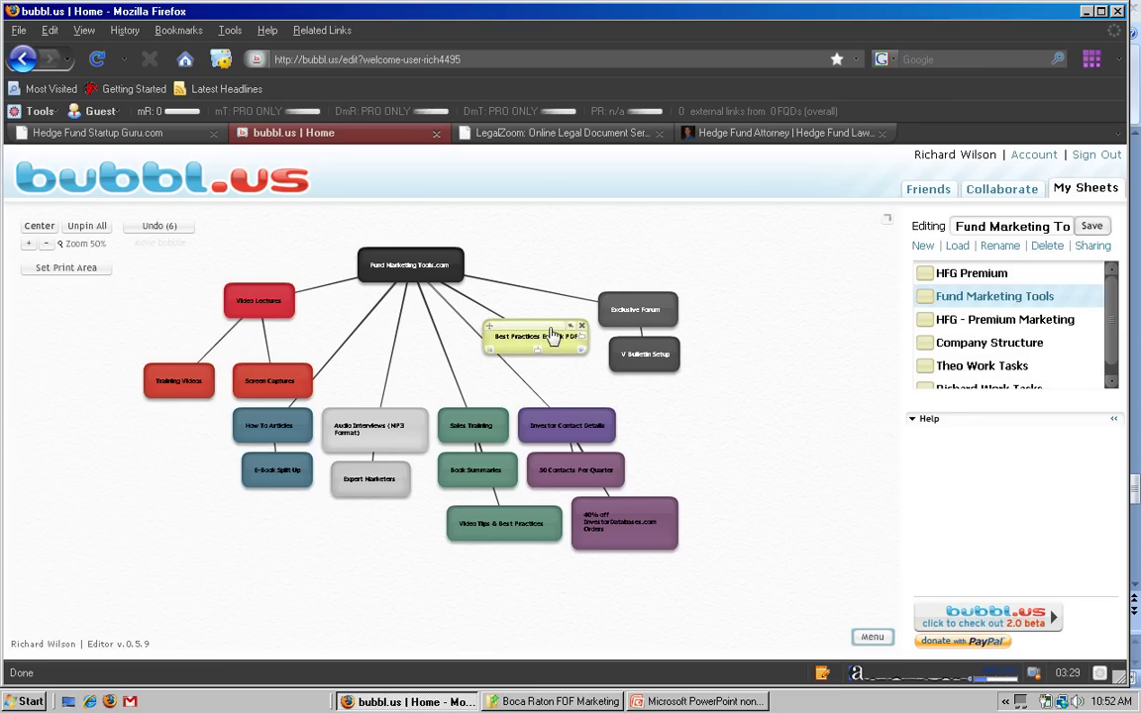
drag(274, 376, 272, 371)
Start a new sheet, saving the changes to the Fund Marketing Tools sheet
click(922, 246)
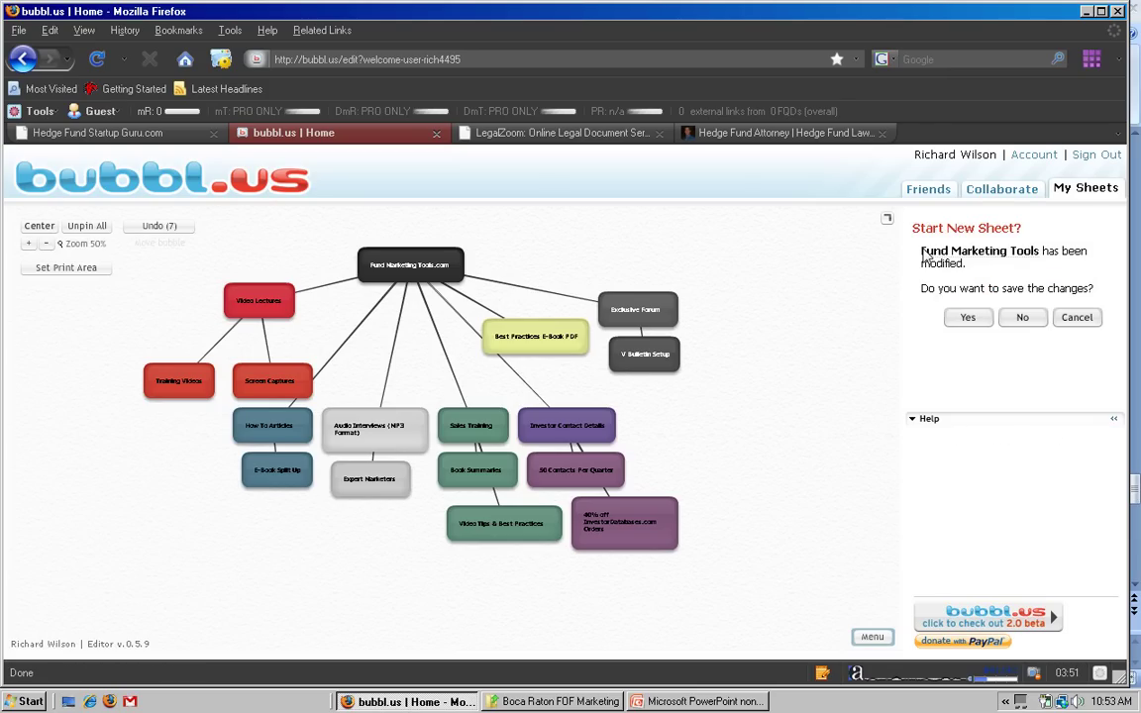
click(970, 323)
click(968, 317)
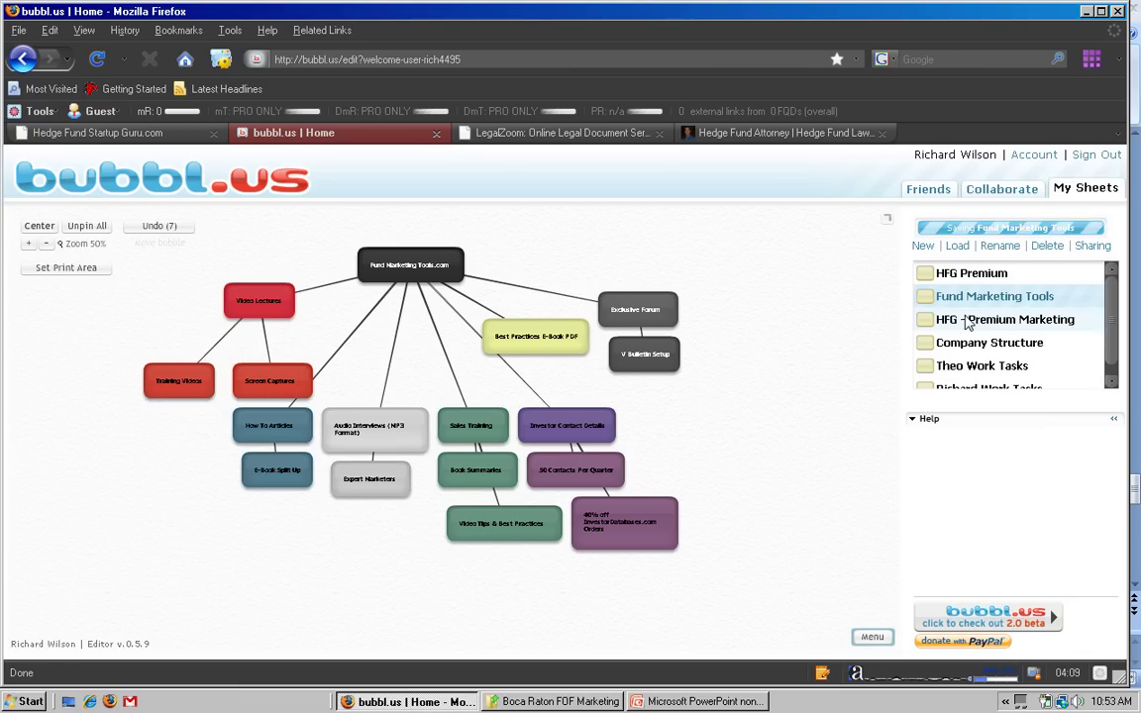
Move the starting bubble to the upper middle of the sheet and name it "Wilson Capital Management"
drag(451, 420, 442, 304)
click(444, 308)
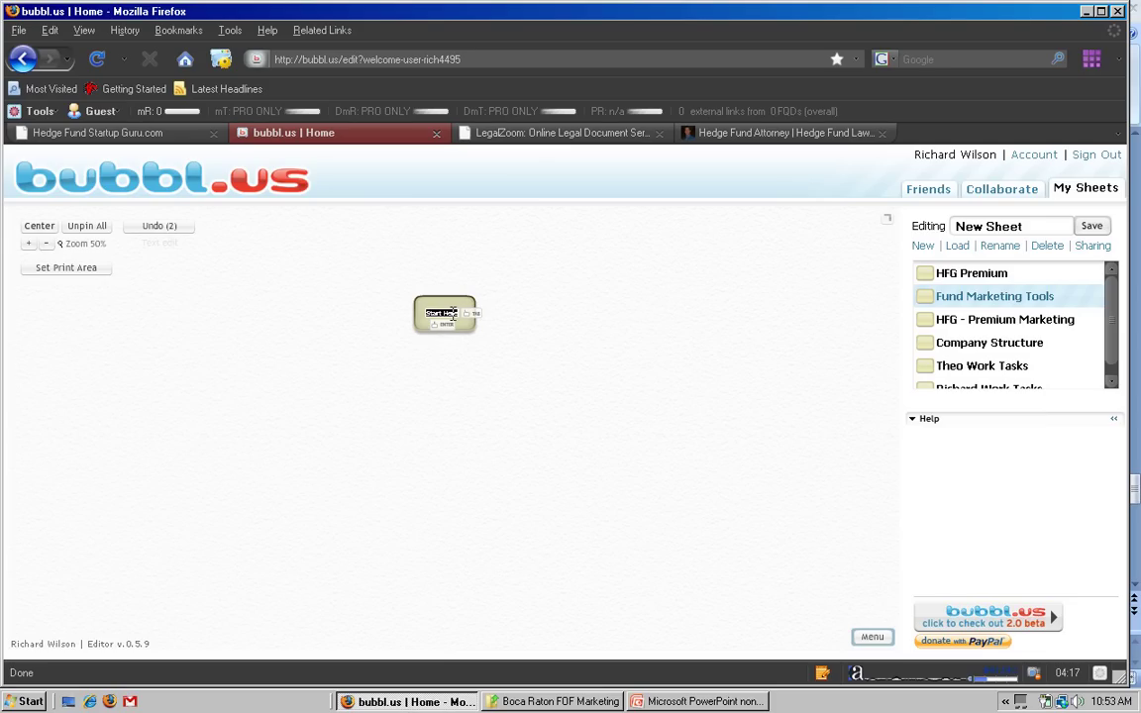
text(Wilson Capital management)
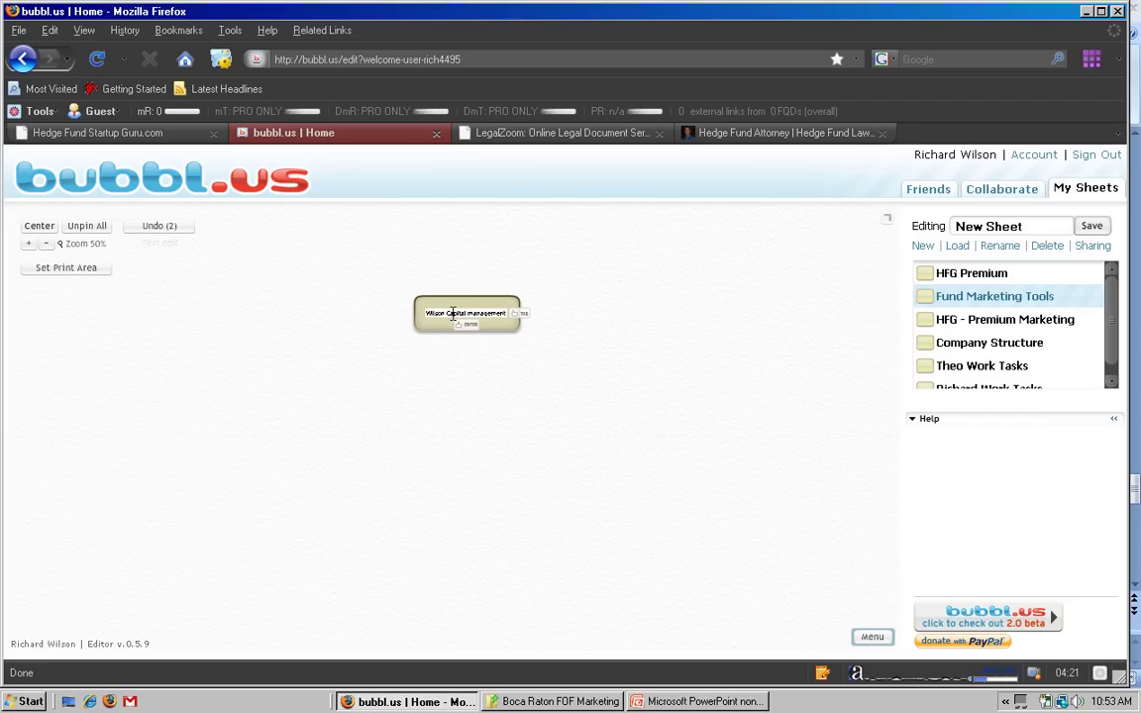
scroll(502, 358, up, 1)
click(464, 308)
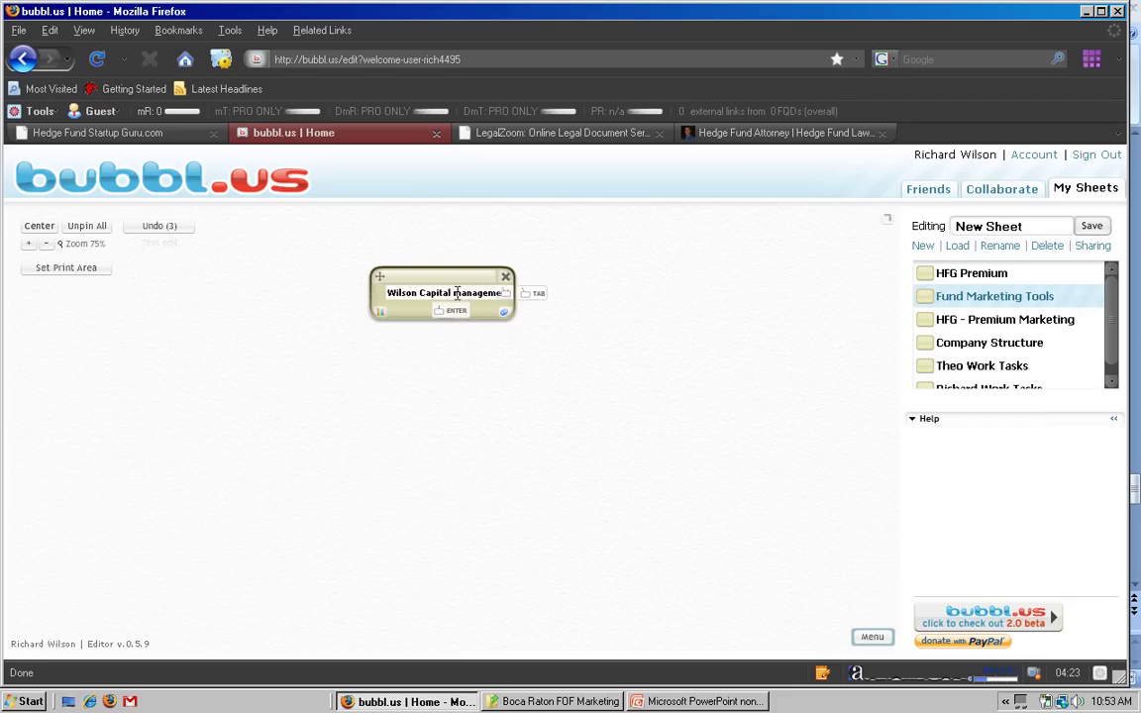
key(BackSpace)
text(M)
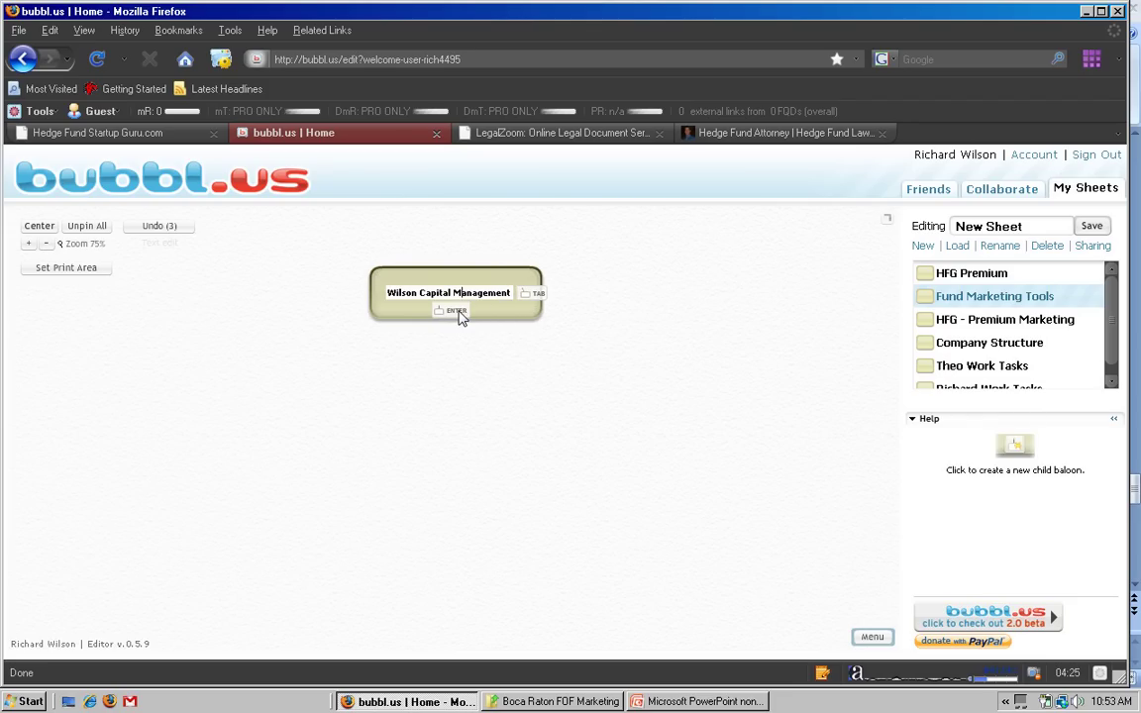
drag(426, 273, 453, 261)
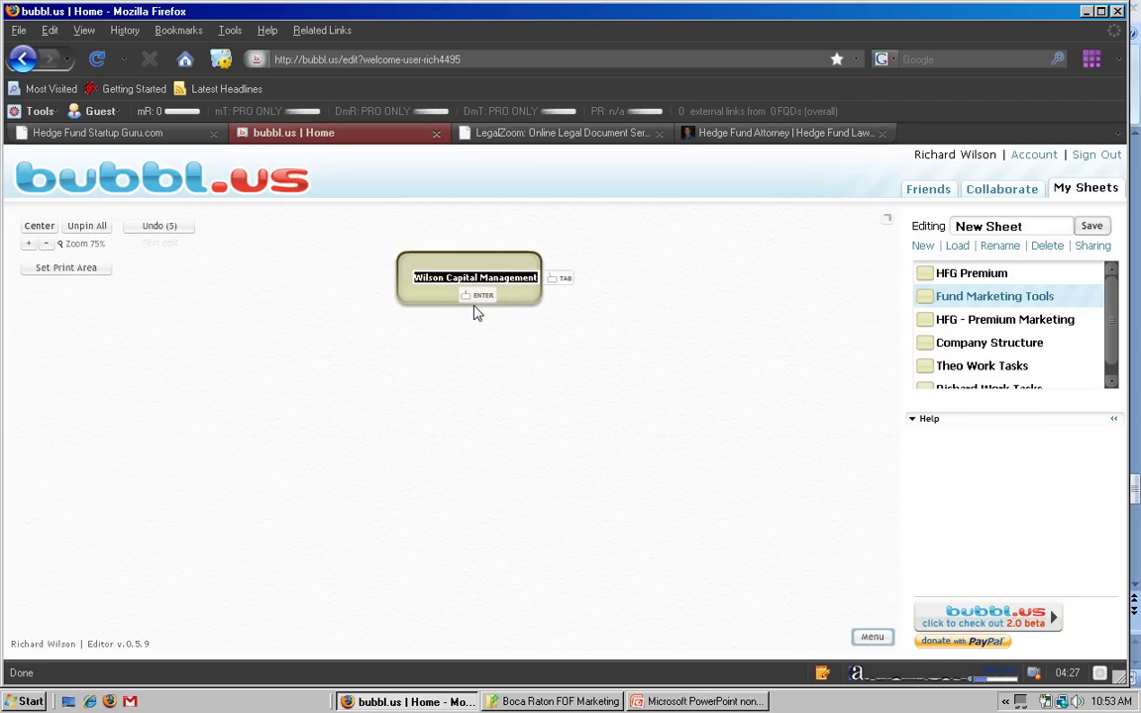
Add a child bubble to Wilson Capital Management, place it to the lower right, and name it "Marketing & Sales"
click(474, 296)
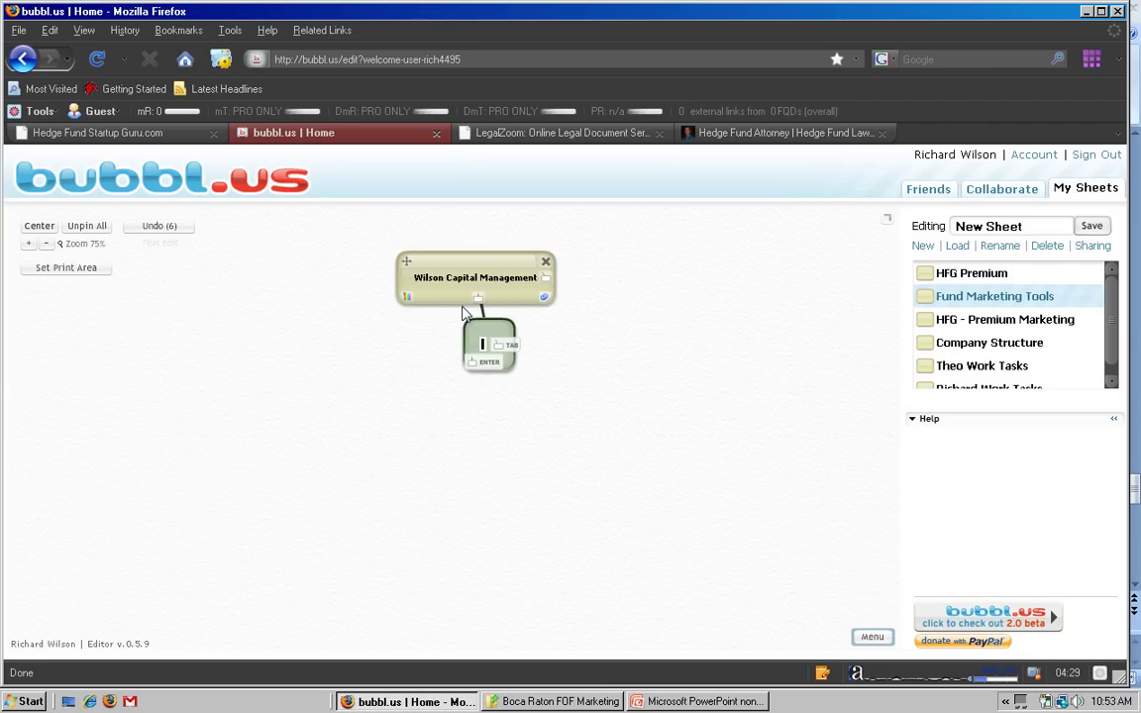
drag(493, 345, 730, 391)
click(728, 392)
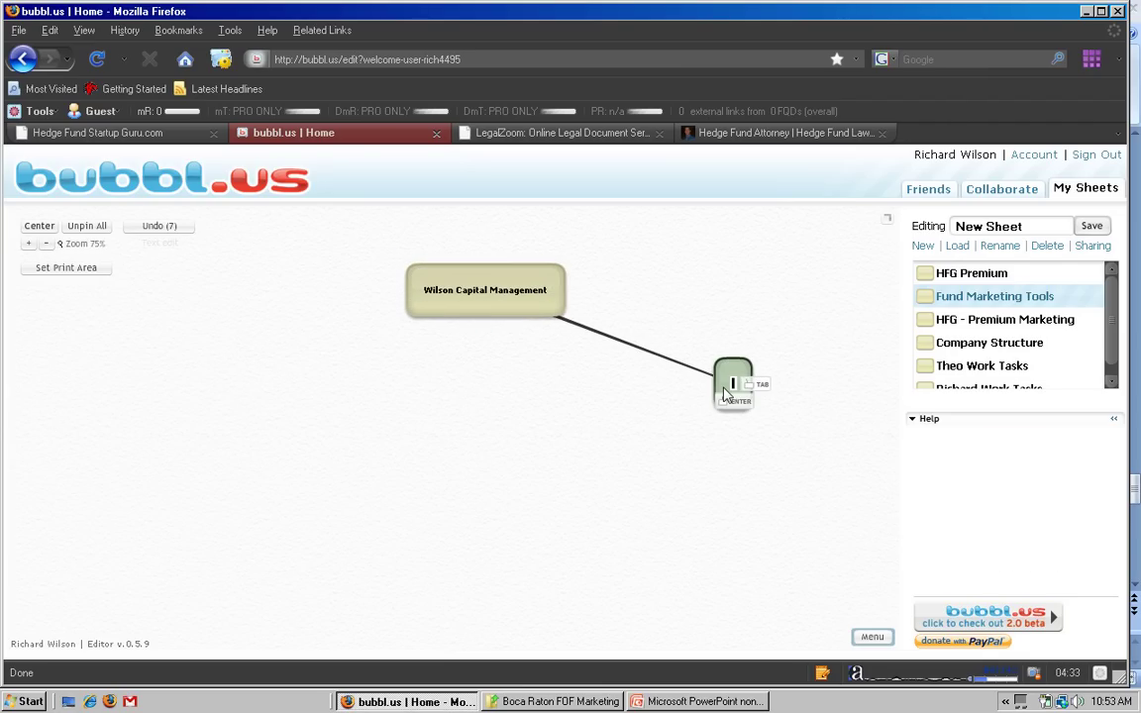
text(Marketing & Sales)
drag(733, 385, 707, 378)
Add a second child bubble named "Employee & Team Management" and place it directly below Wilson Capital Management
click(489, 313)
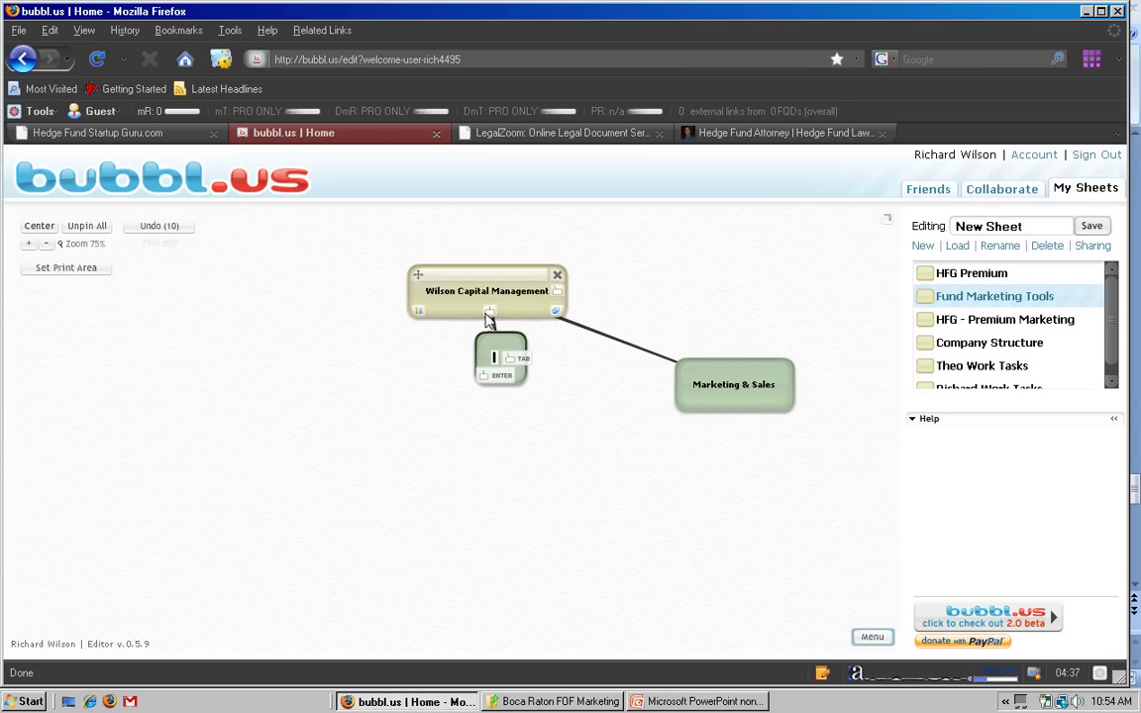
drag(495, 362, 465, 394)
click(465, 394)
text(Employee)
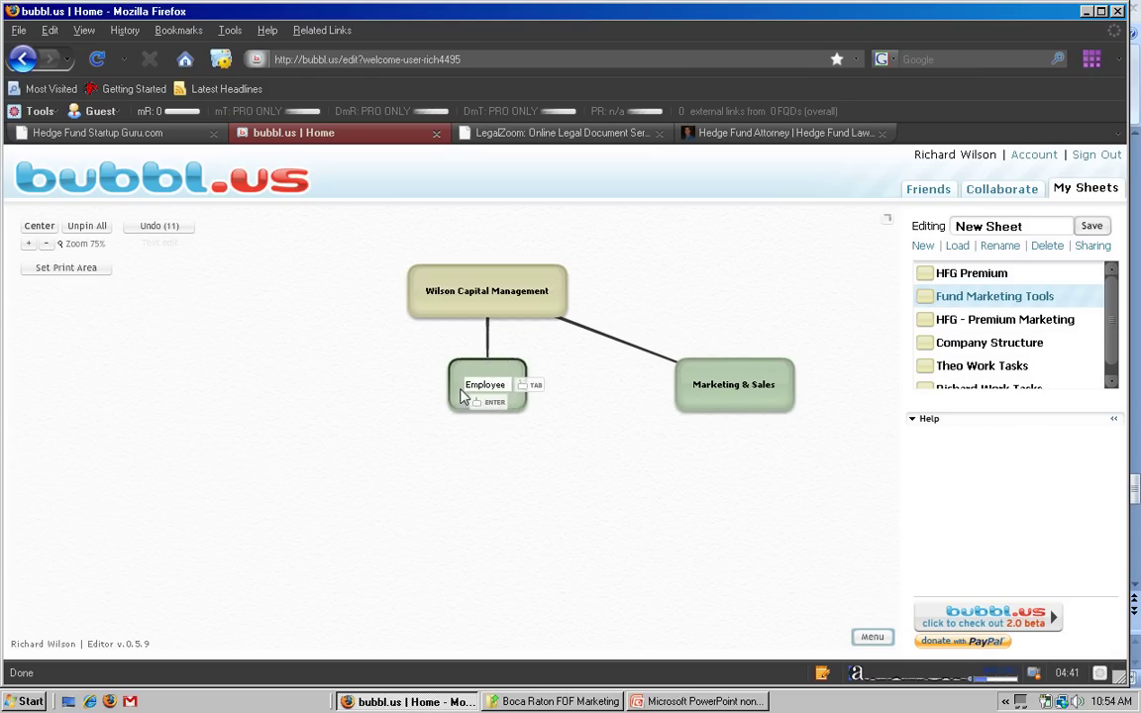
text( & Team Management)
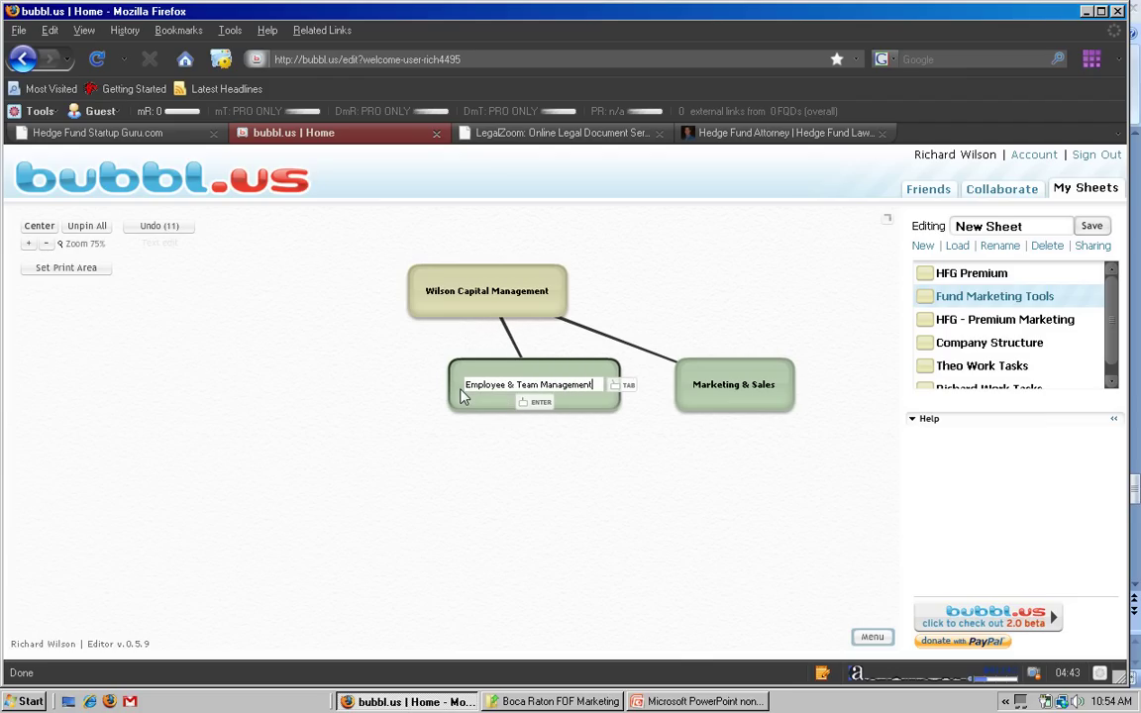
key(Return)
drag(522, 365, 477, 381)
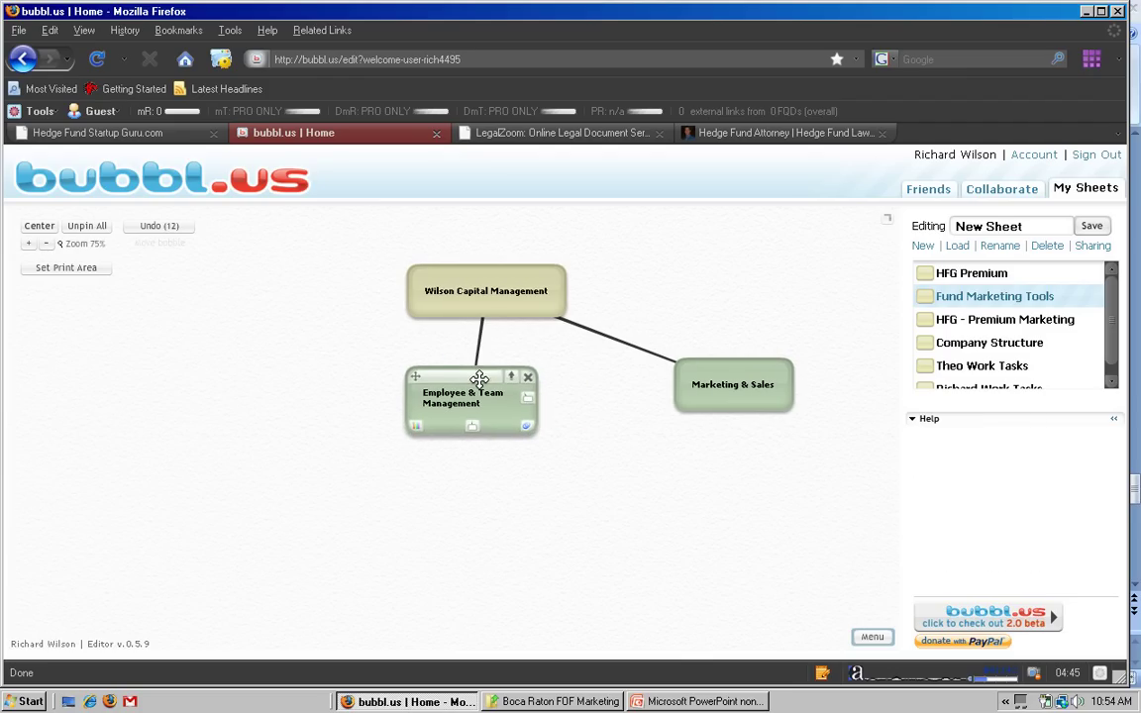
Add a third child bubble to the lower left of Wilson Capital Management and name it "Portfolio Management"
click(485, 322)
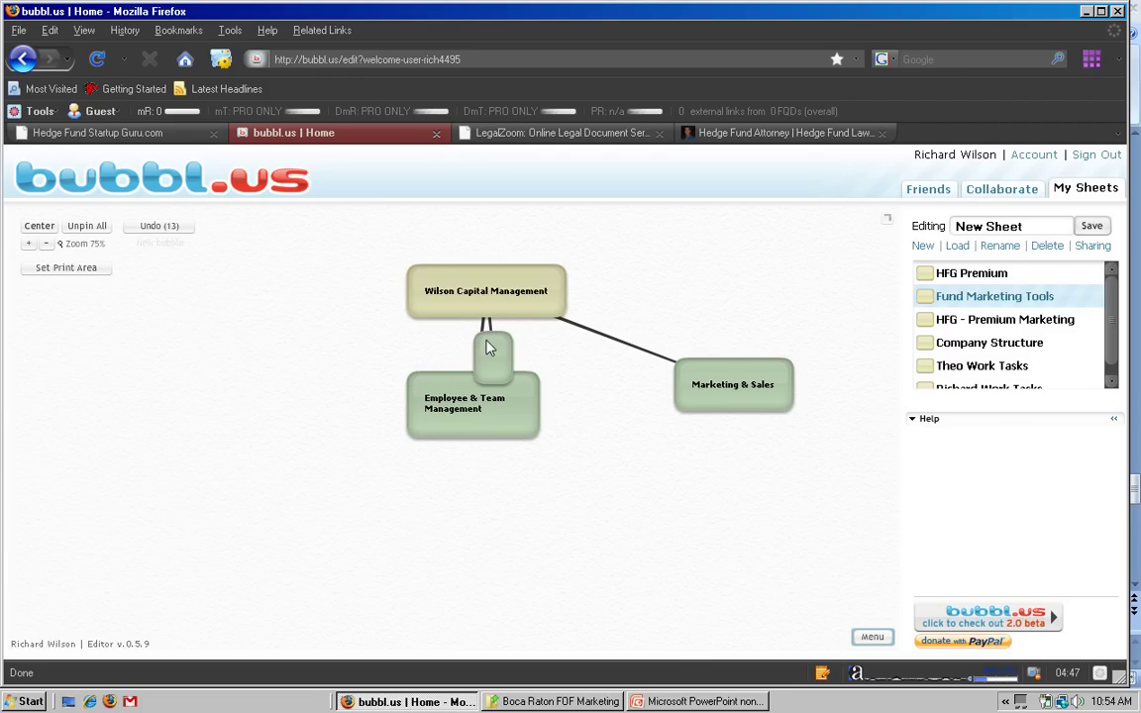
drag(485, 349, 244, 393)
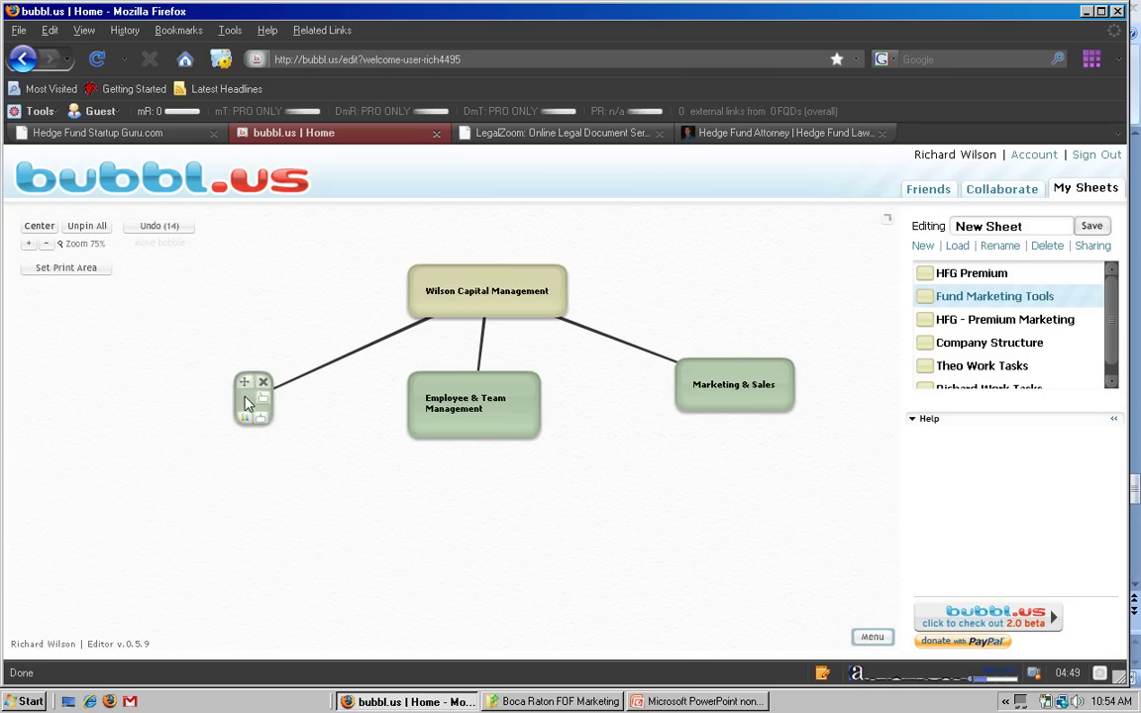
text(Portfolio)
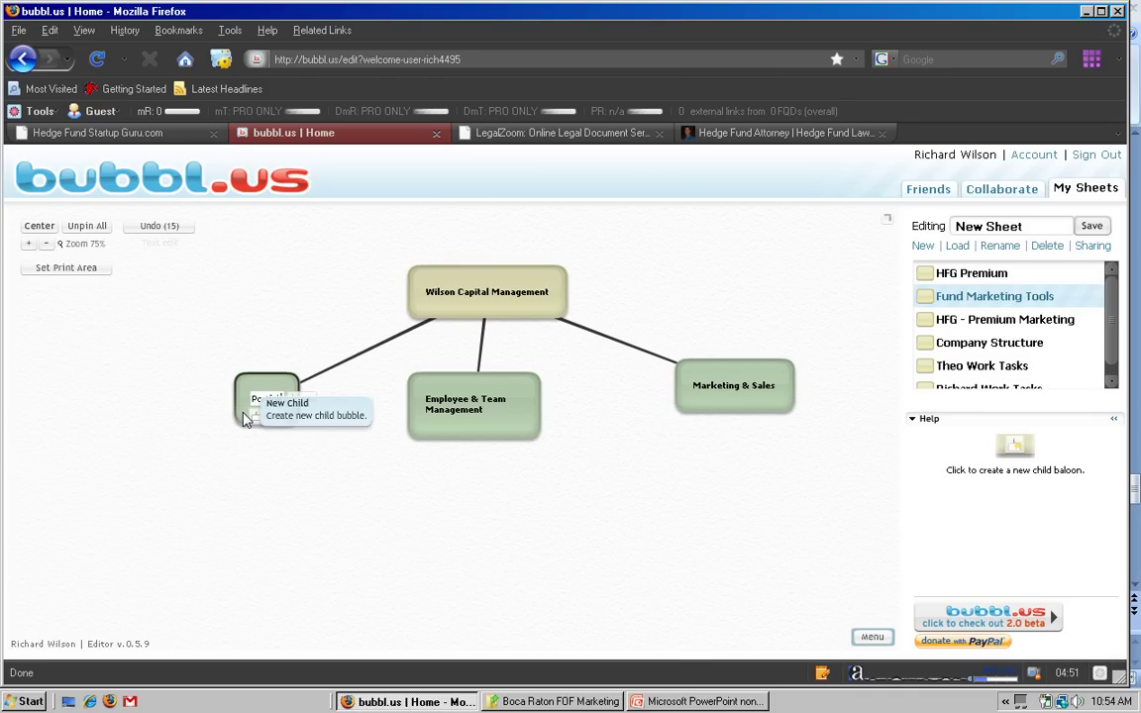
text( Management)
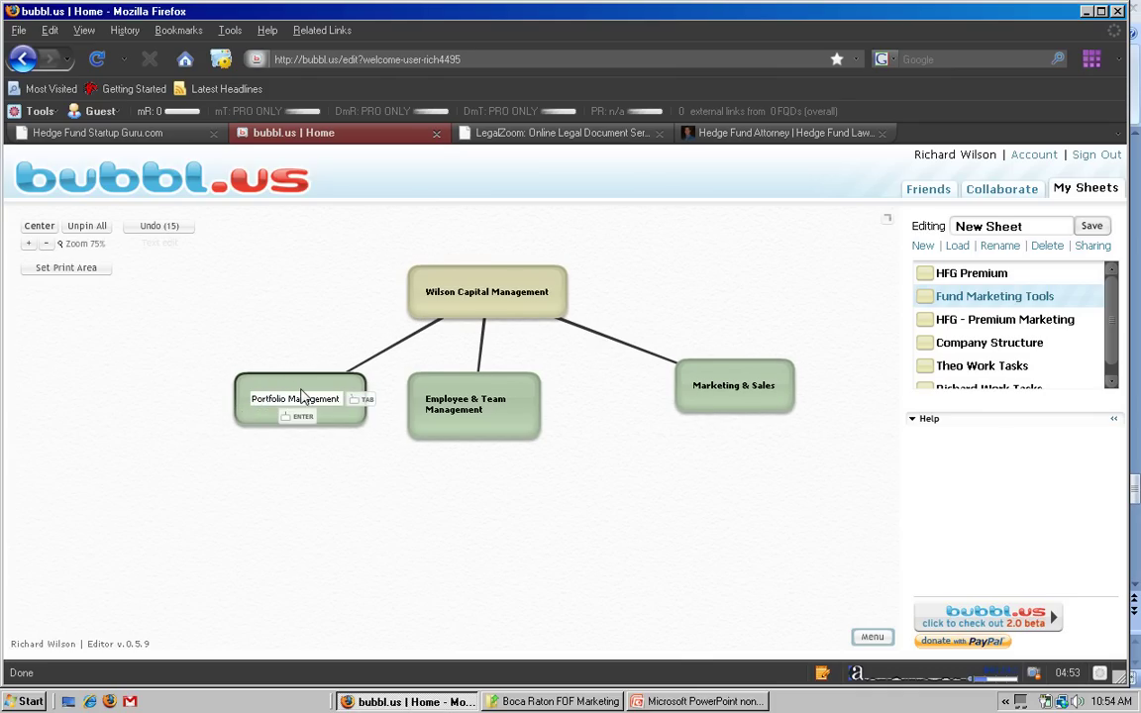
key(Return)
Spread the bubbles apart, with Portfolio Management farther left, Employee & Team Management centred and Marketing & Sales to the right
drag(253, 386, 148, 362)
mouse_move(388, 376)
mouse_down()
mouse_move(400, 357)
mouse_move(396, 370)
mouse_move(407, 366)
mouse_up()
drag(670, 365, 693, 377)
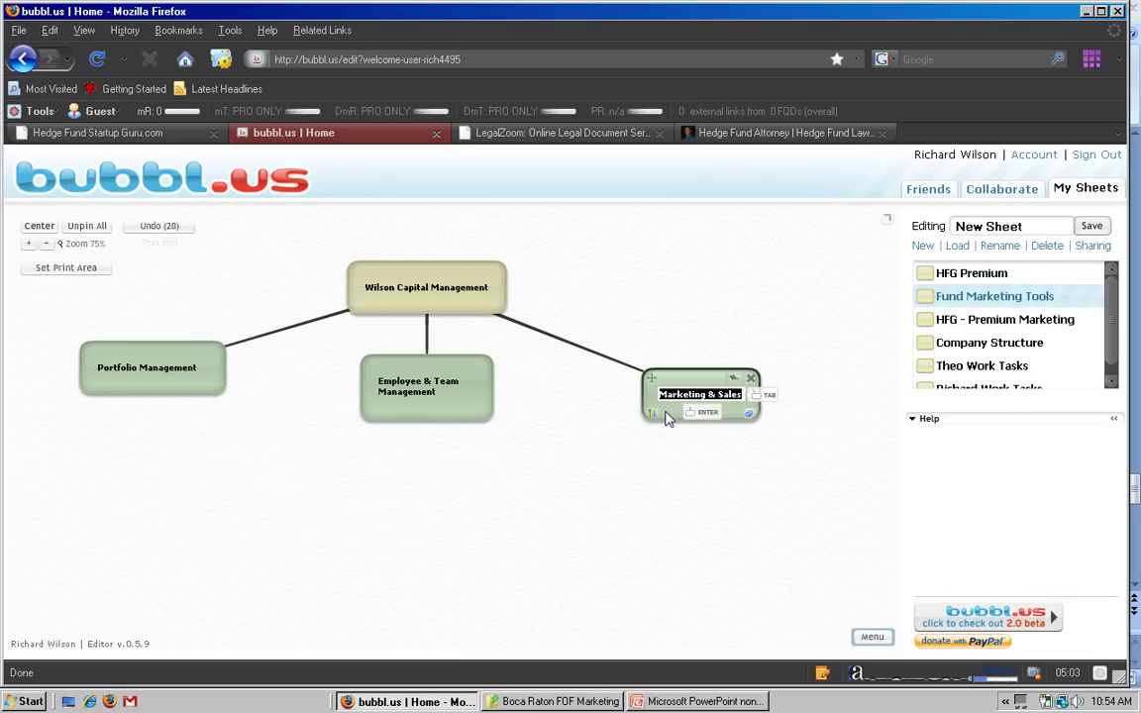
Add a child bubble to Marketing & Sales, place it to the lower left, and name it "Family & Friends"
click(694, 414)
drag(695, 448, 587, 457)
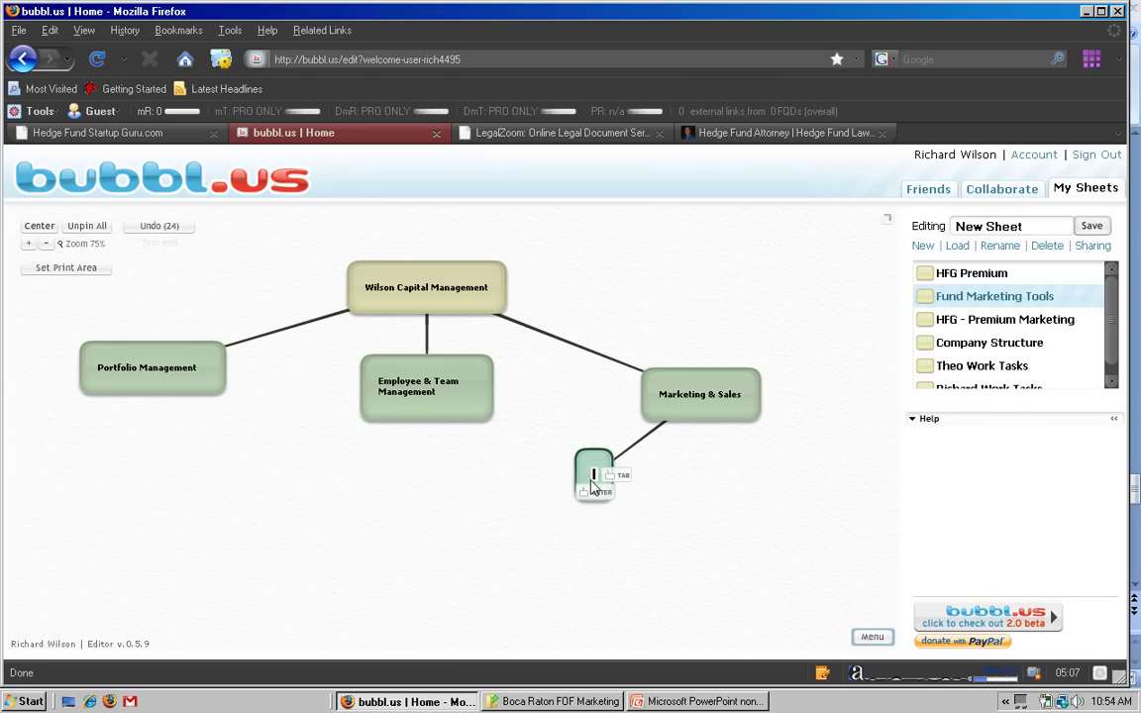
text(Family & Friend)
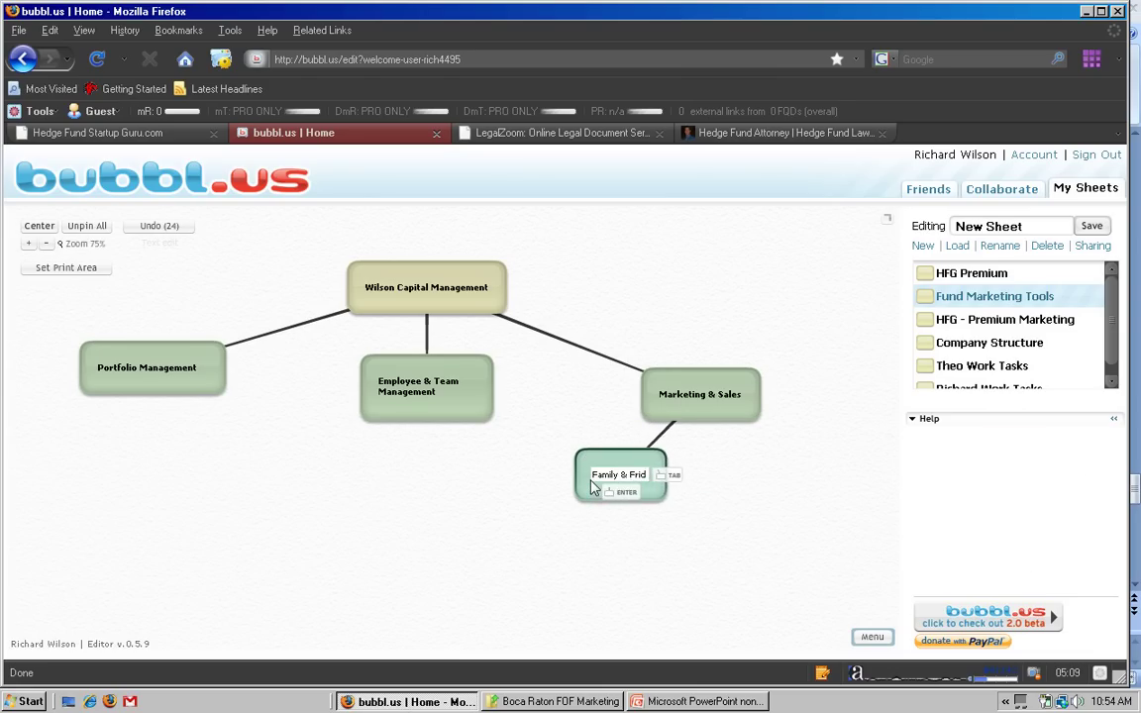
text(s)
key(Return)
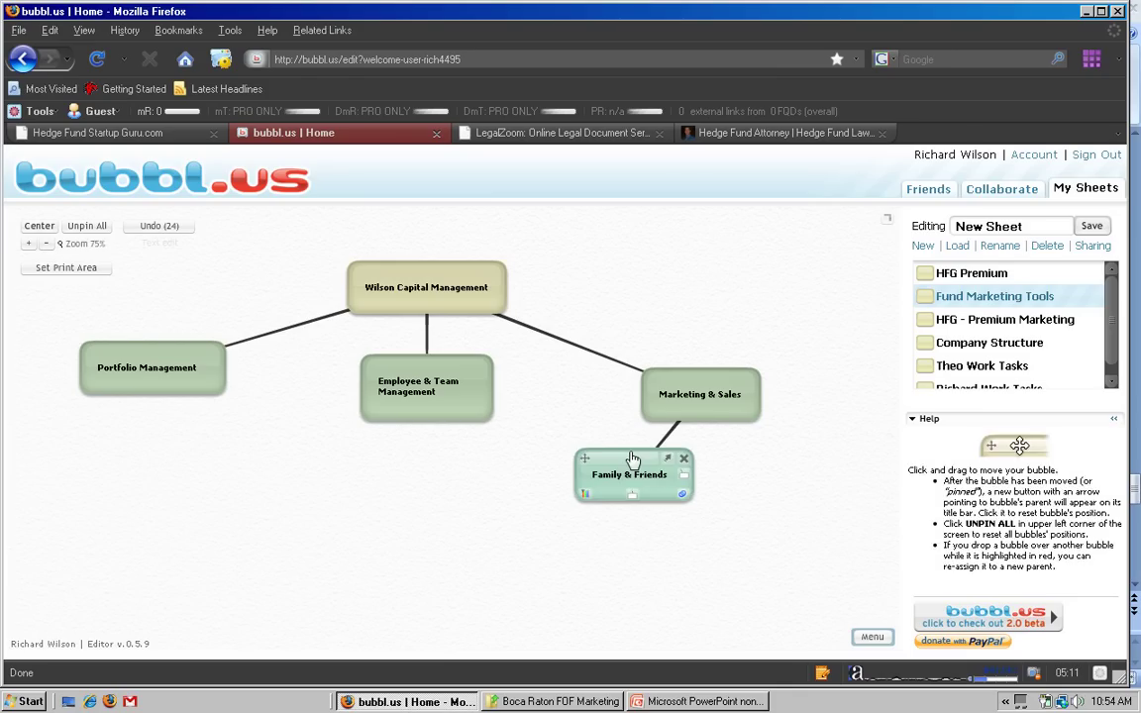
Add a second child bubble to Marketing & Sales, place it to the lower right, and name it "HNW Marketing"
click(704, 420)
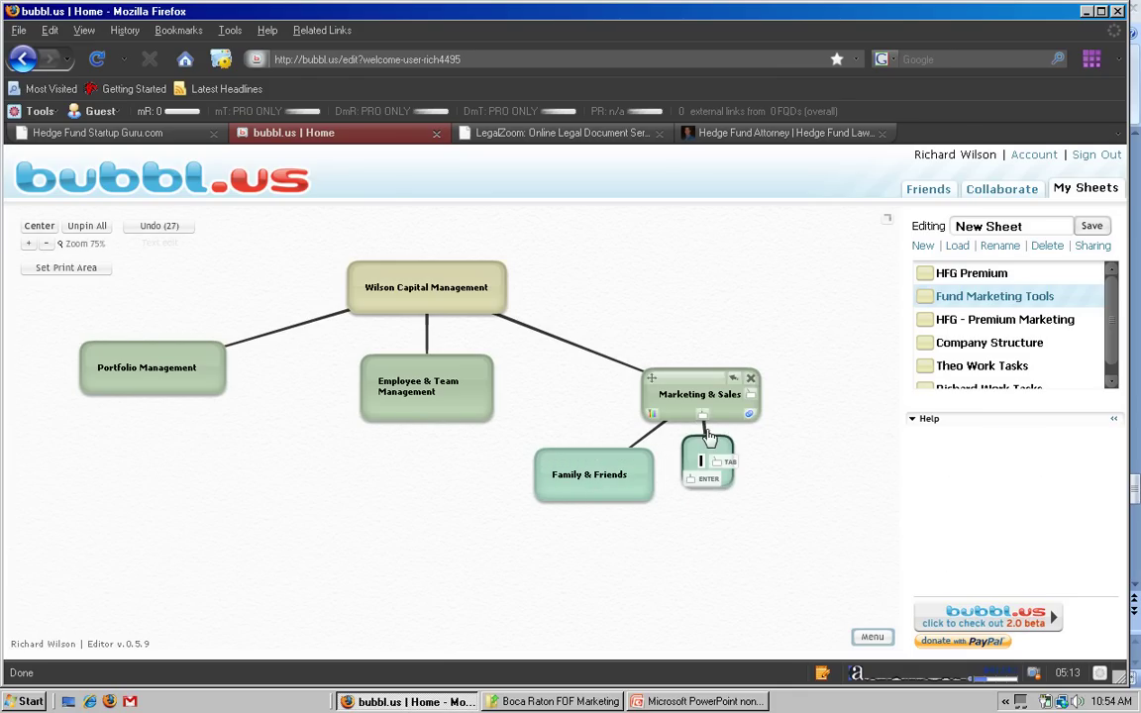
drag(697, 456, 830, 483)
text(HN)
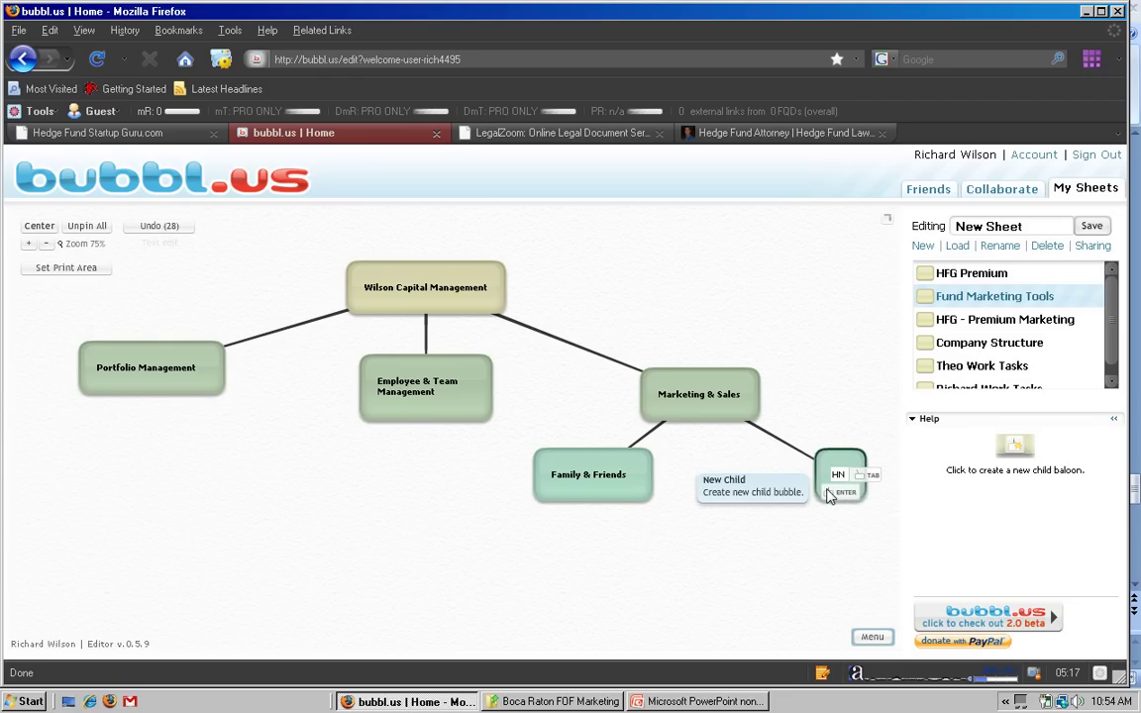
text(W Marketing)
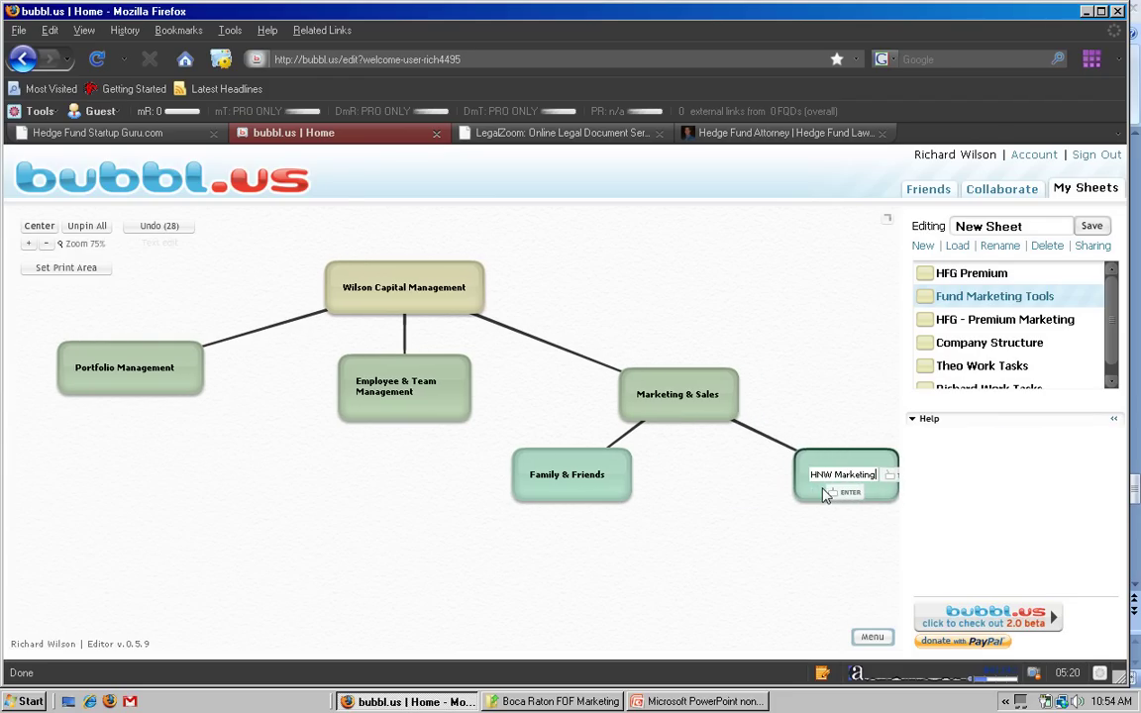
key(Return)
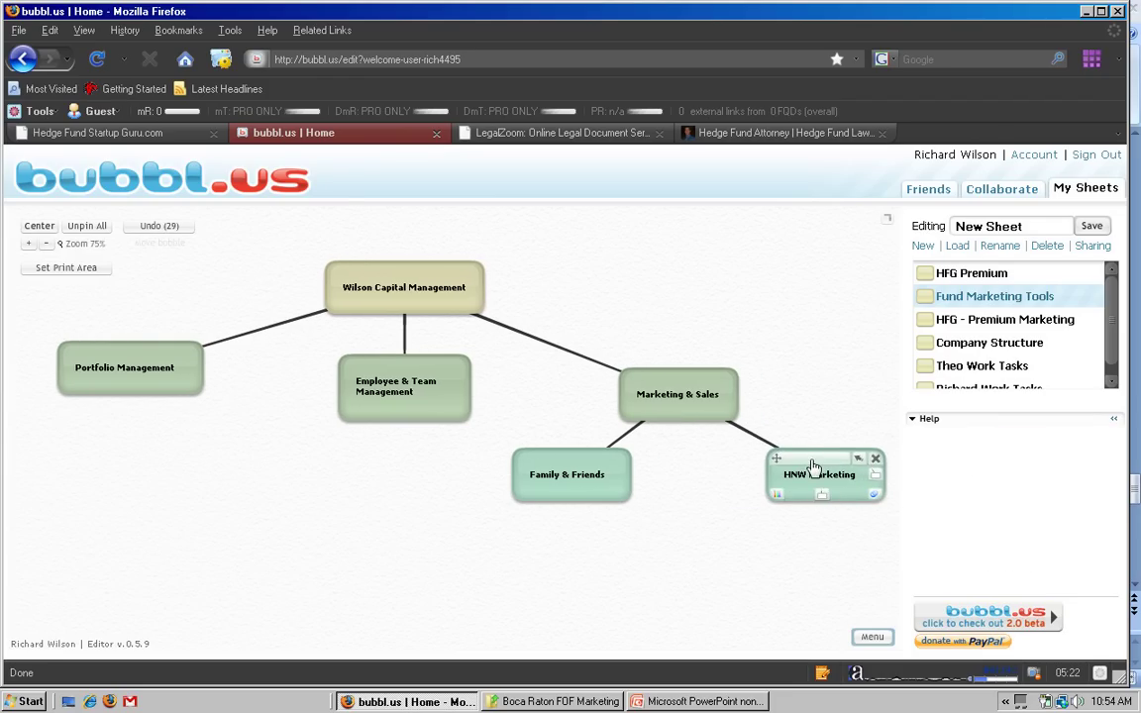
Add a third Marketing & Sales child named "Financial Advisors" and place it below and between Family & Friends and HNW Marketing
click(679, 418)
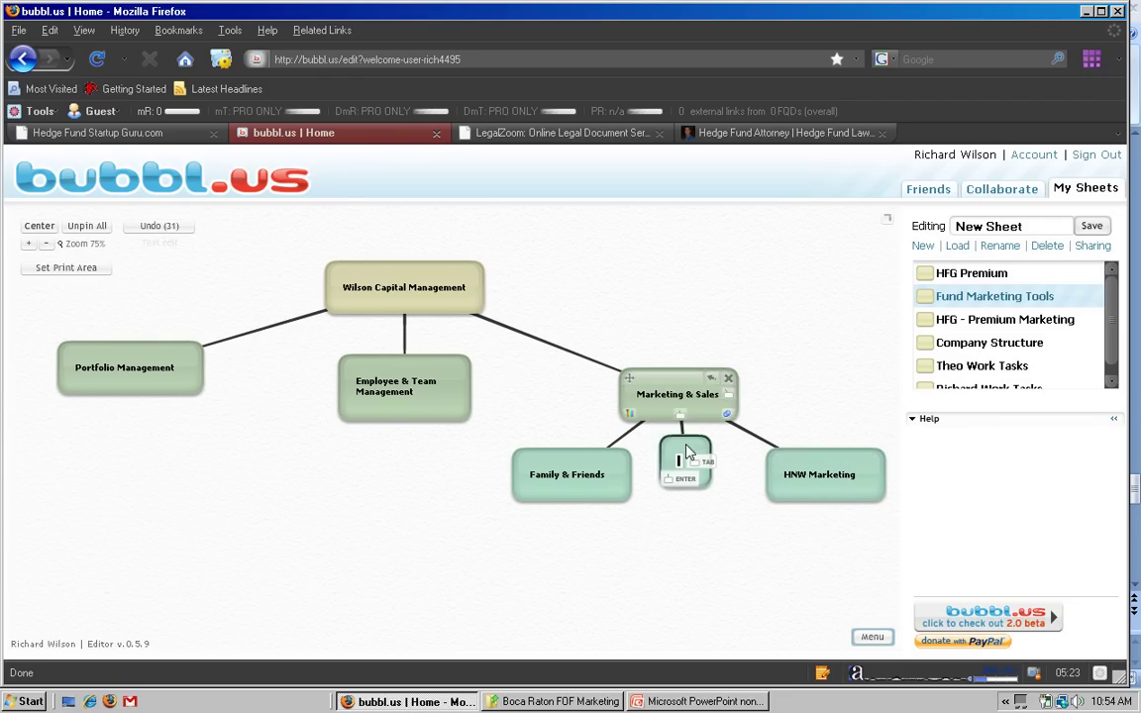
click(676, 464)
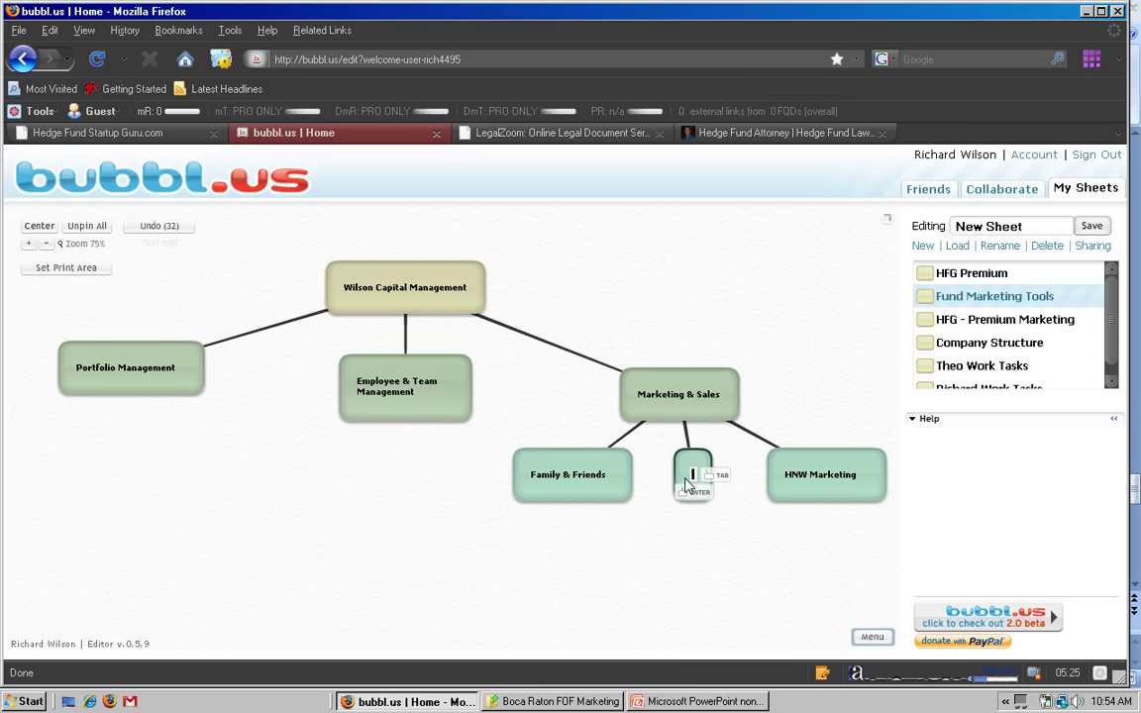
text(Financial A)
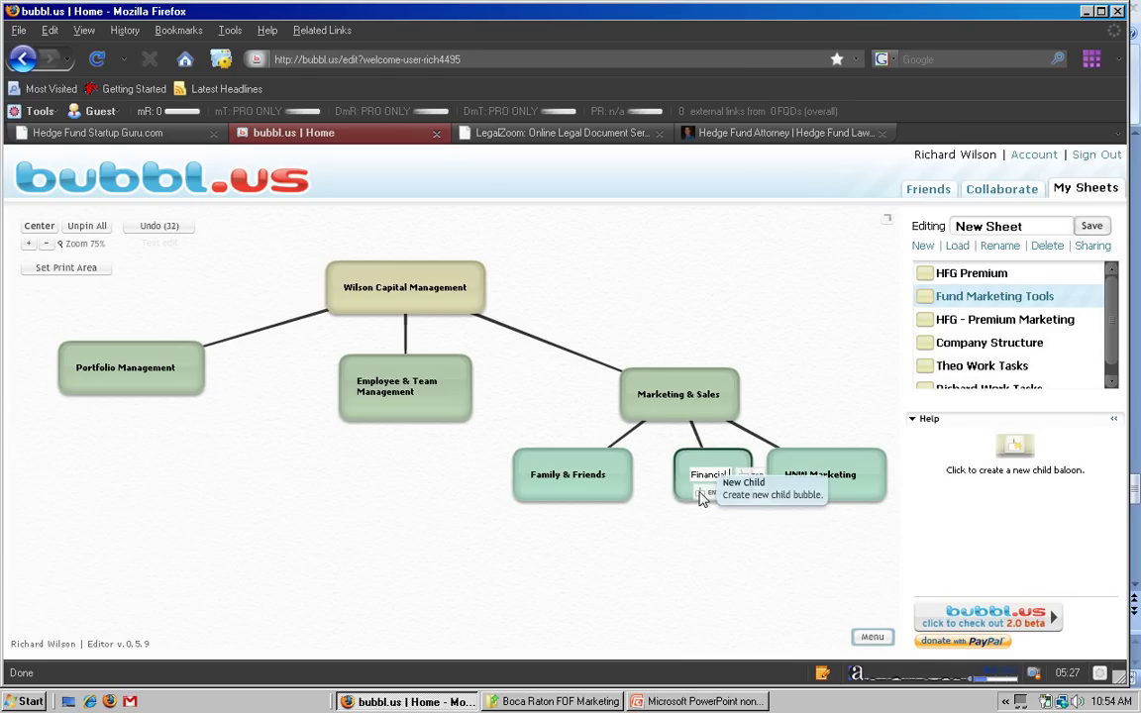
text(dvisors)
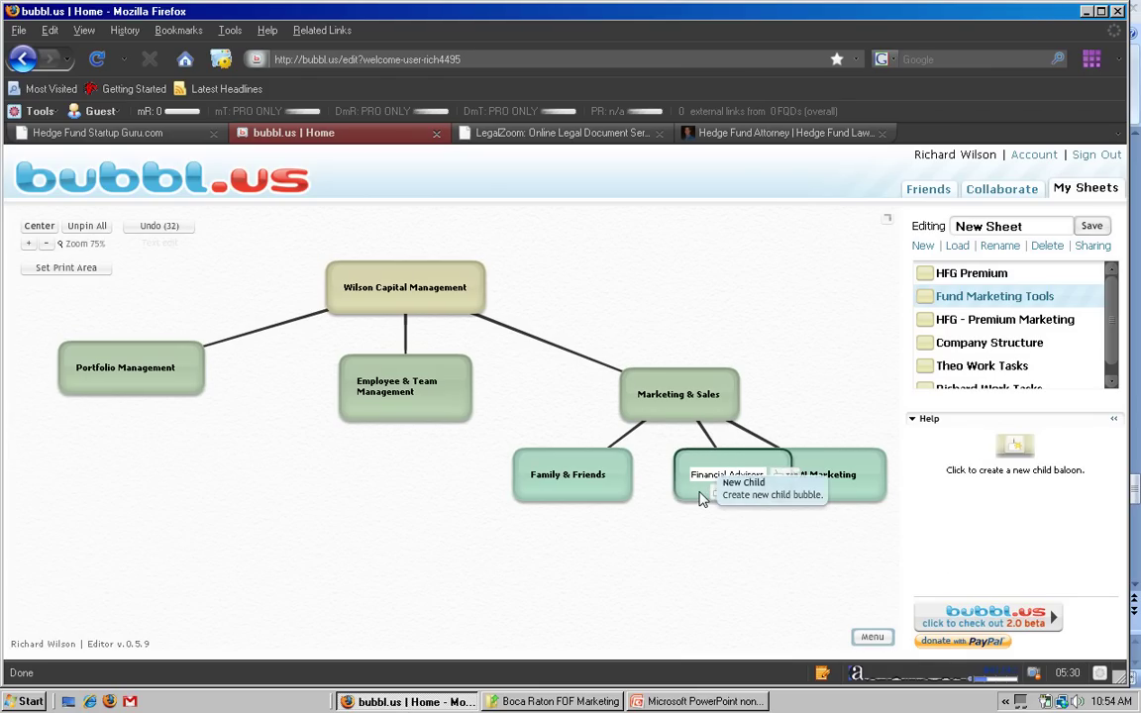
key(Return)
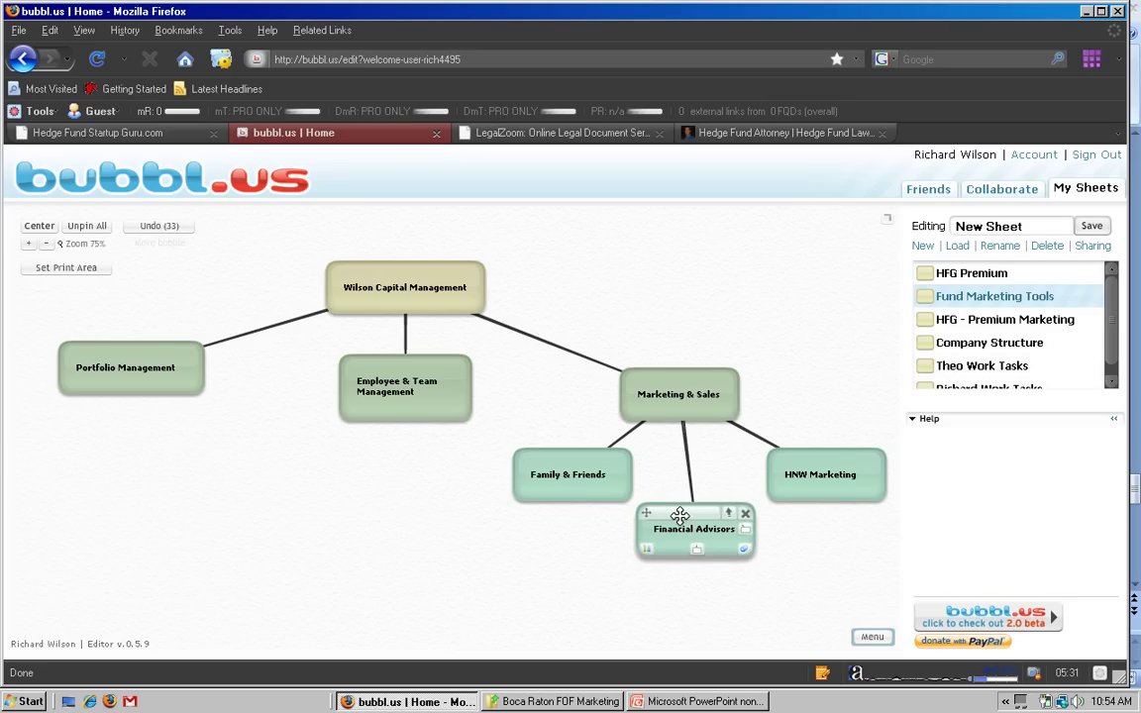
Recolor the Family & Friends, Financial Advisors and HNW Marketing bubbles to the same light reddish pink
click(527, 497)
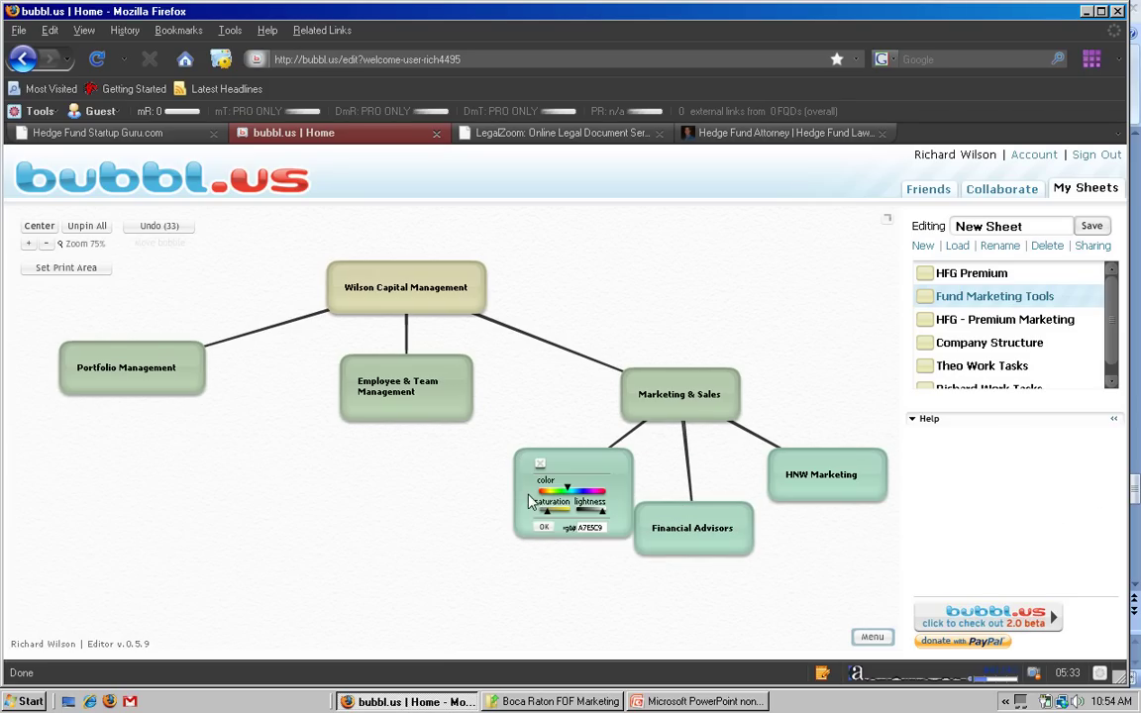
click(542, 491)
click(547, 529)
click(675, 519)
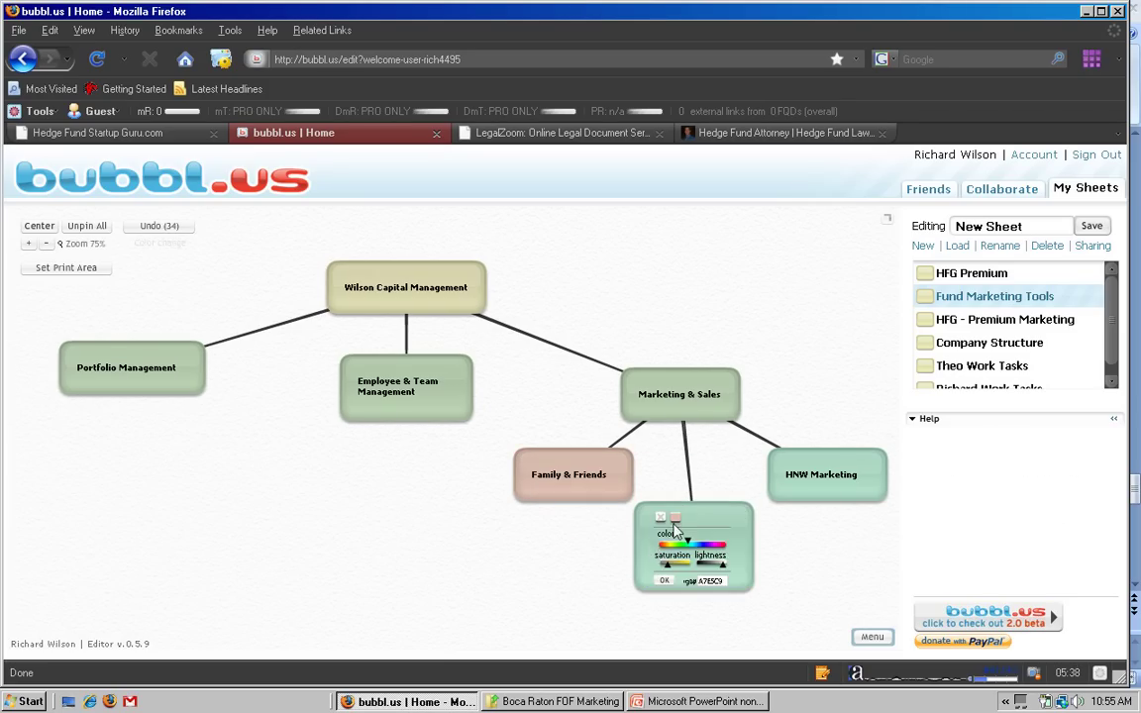
click(675, 518)
click(808, 465)
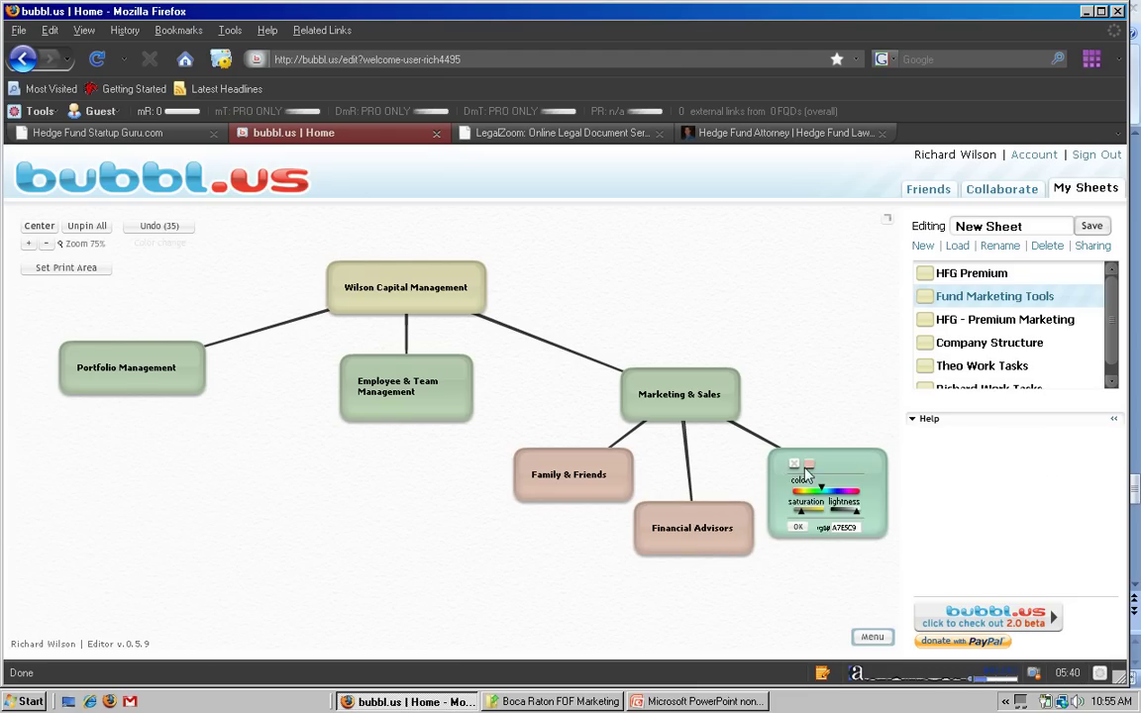
click(793, 491)
click(798, 527)
drag(640, 312, 611, 353)
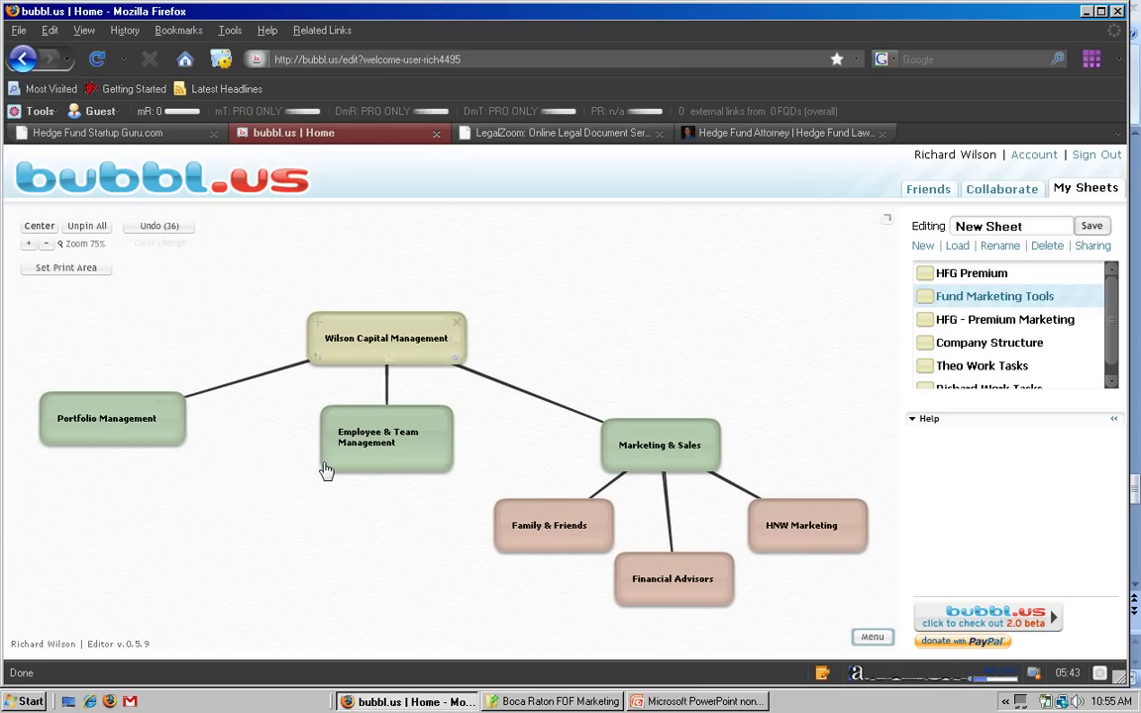
Move the Employee & Team Management bubble to the right, closer to Marketing & Sales
mouse_move(394, 327)
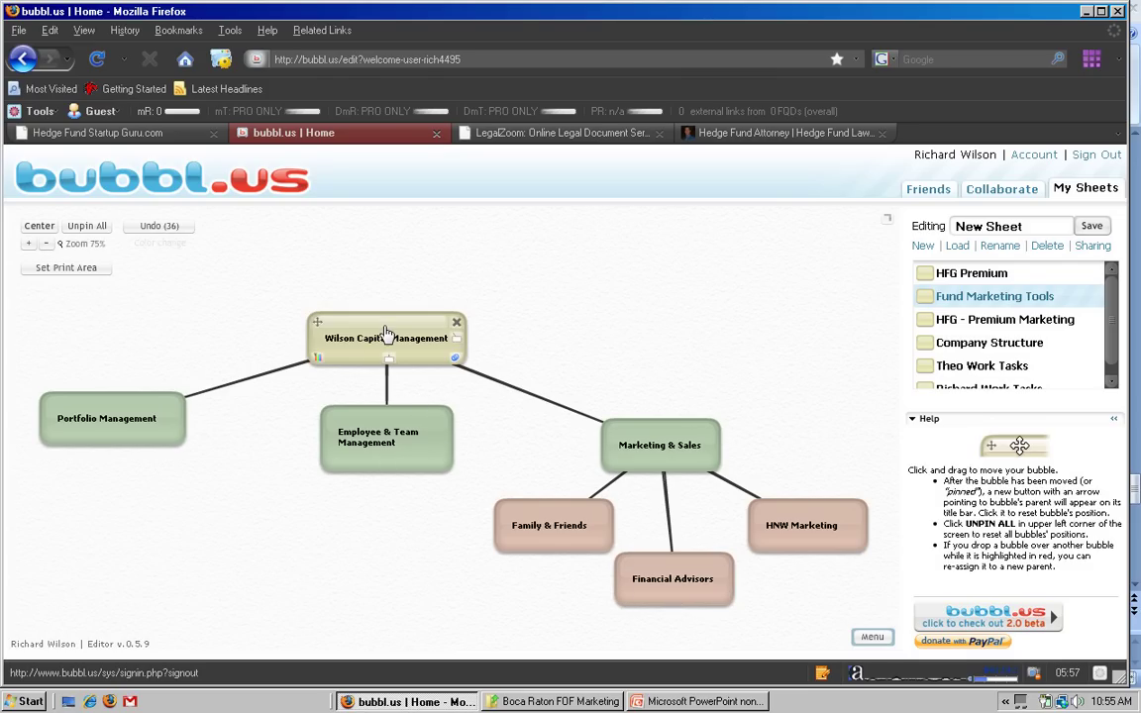
mouse_move(109, 406)
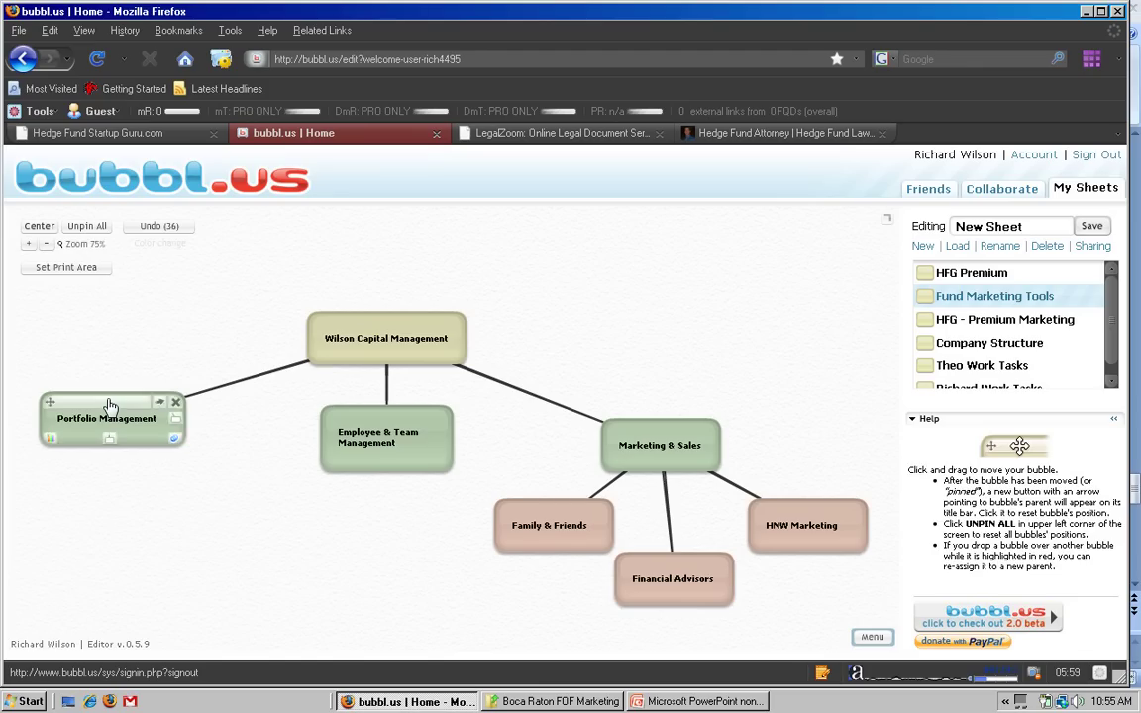
mouse_move(639, 432)
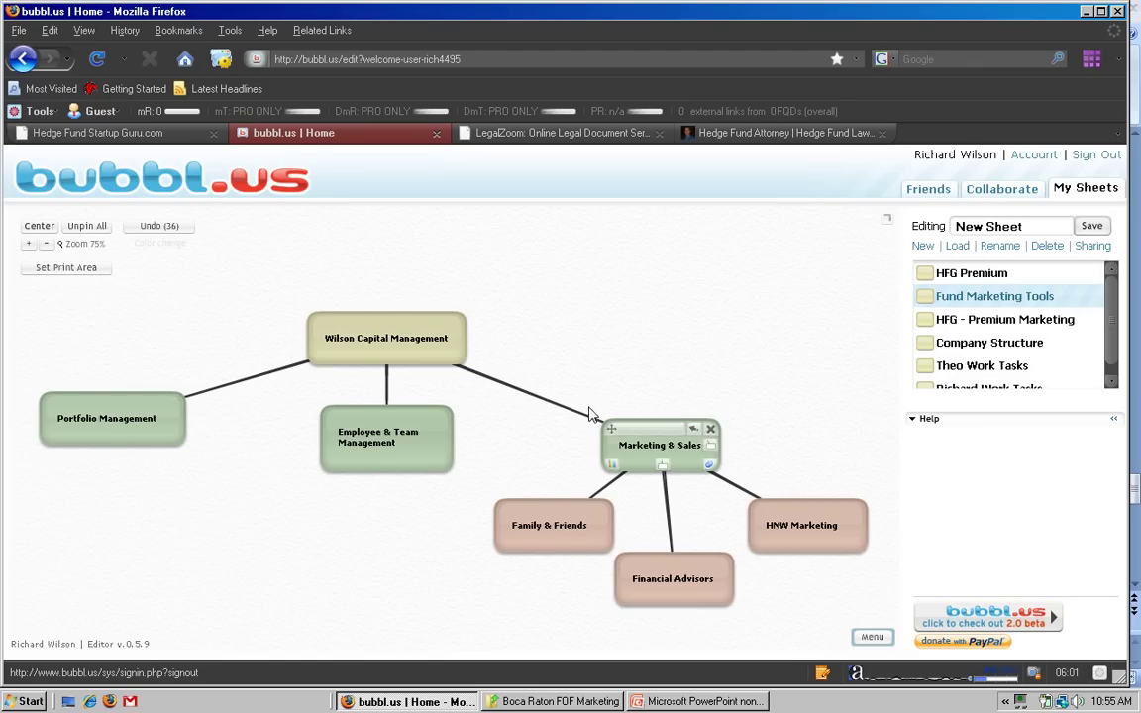
mouse_move(382, 433)
drag(387, 415, 451, 418)
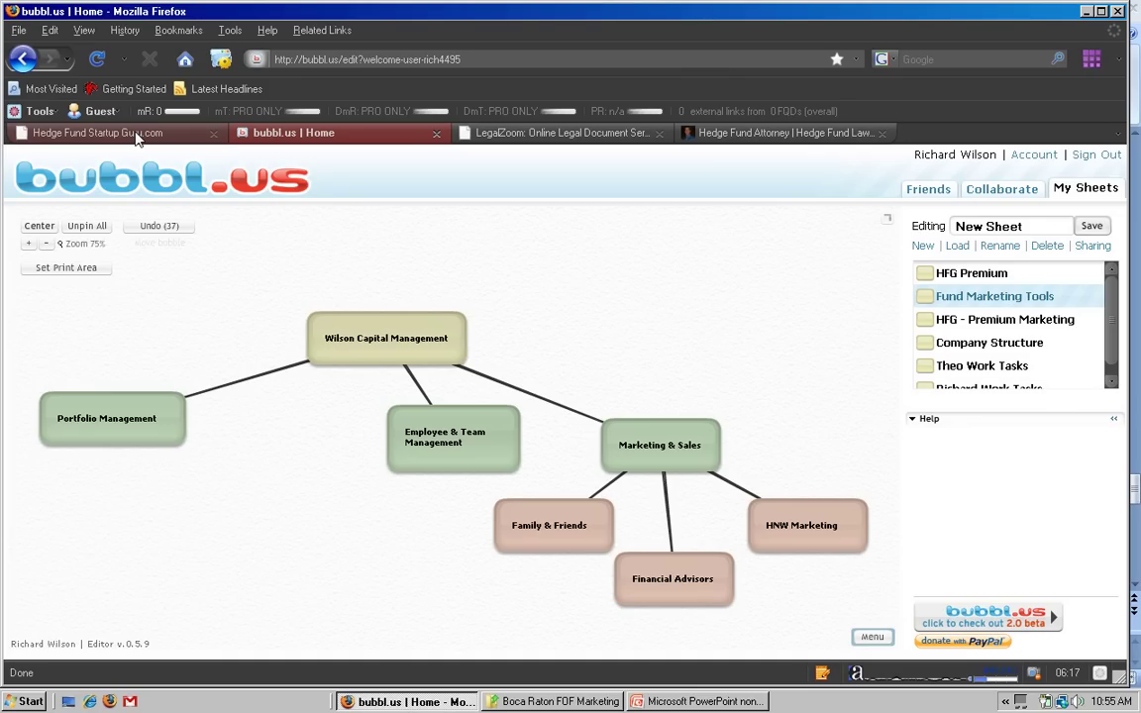
Reposition Family & Friends farther left and slightly lower, and Financial Advisors to the lower left beneath Marketing & Sales
drag(543, 511, 516, 511)
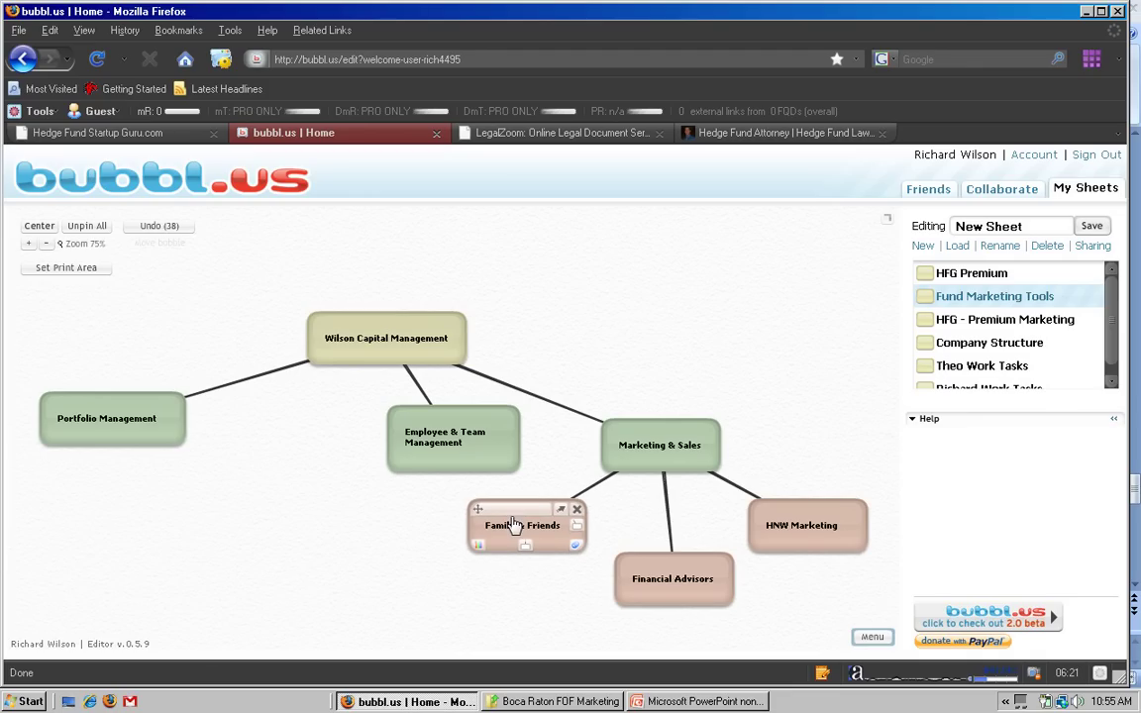
drag(514, 525, 507, 516)
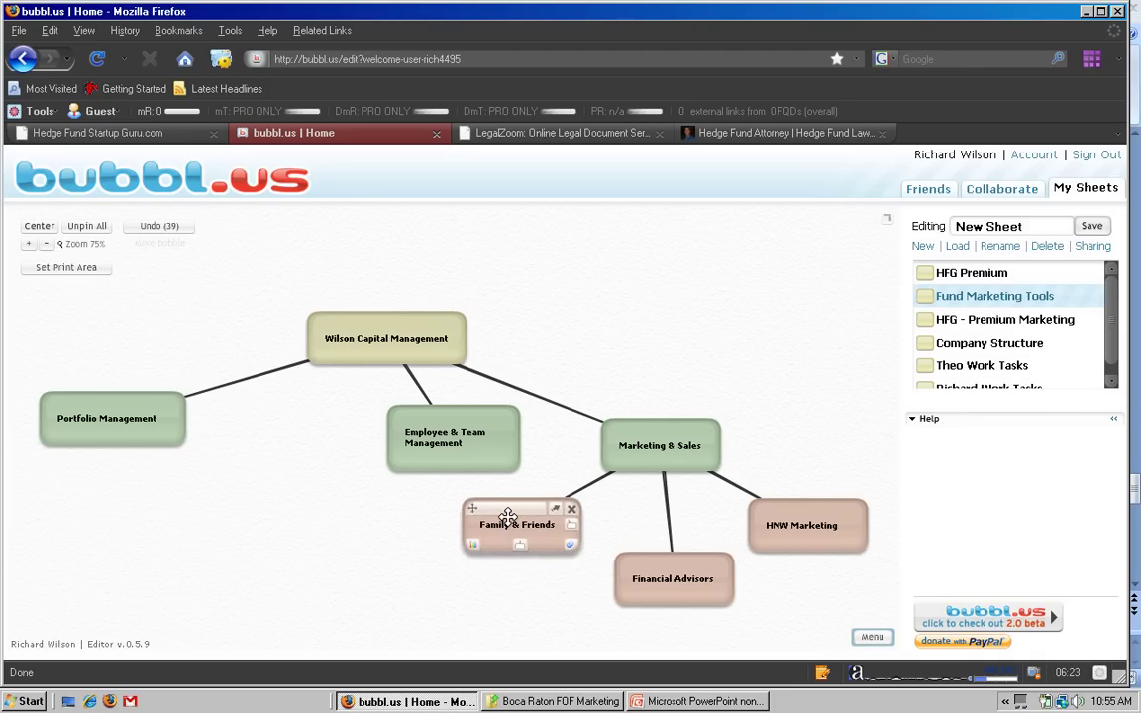
double_click(516, 522)
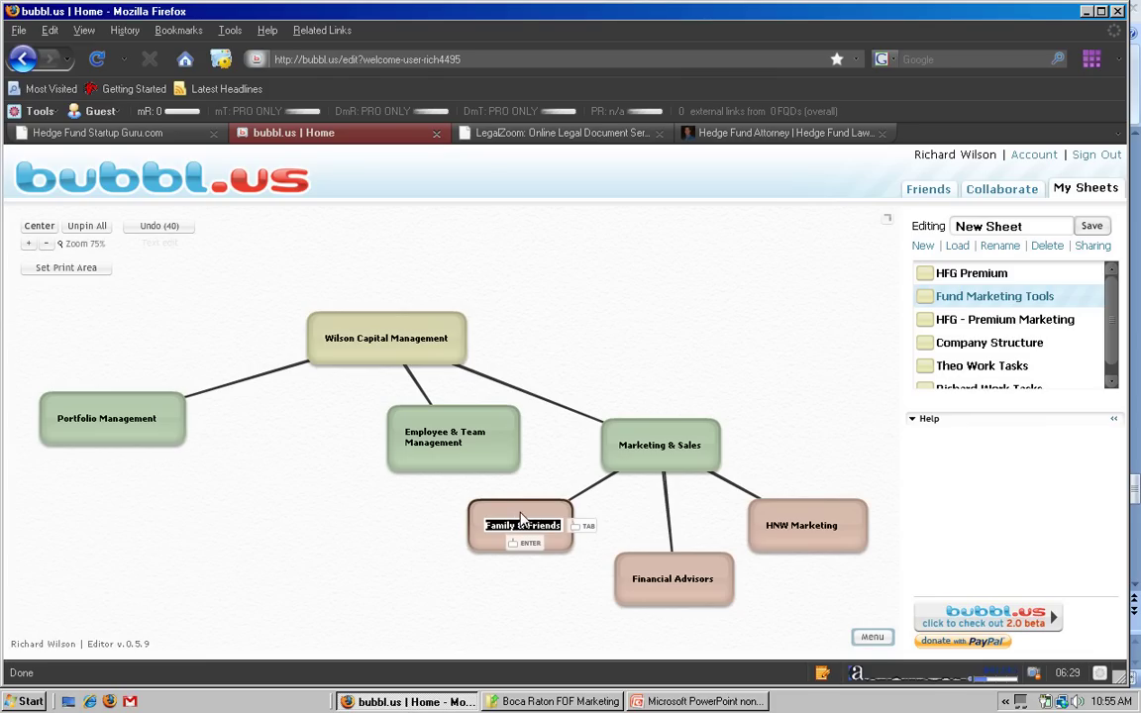
key(Return)
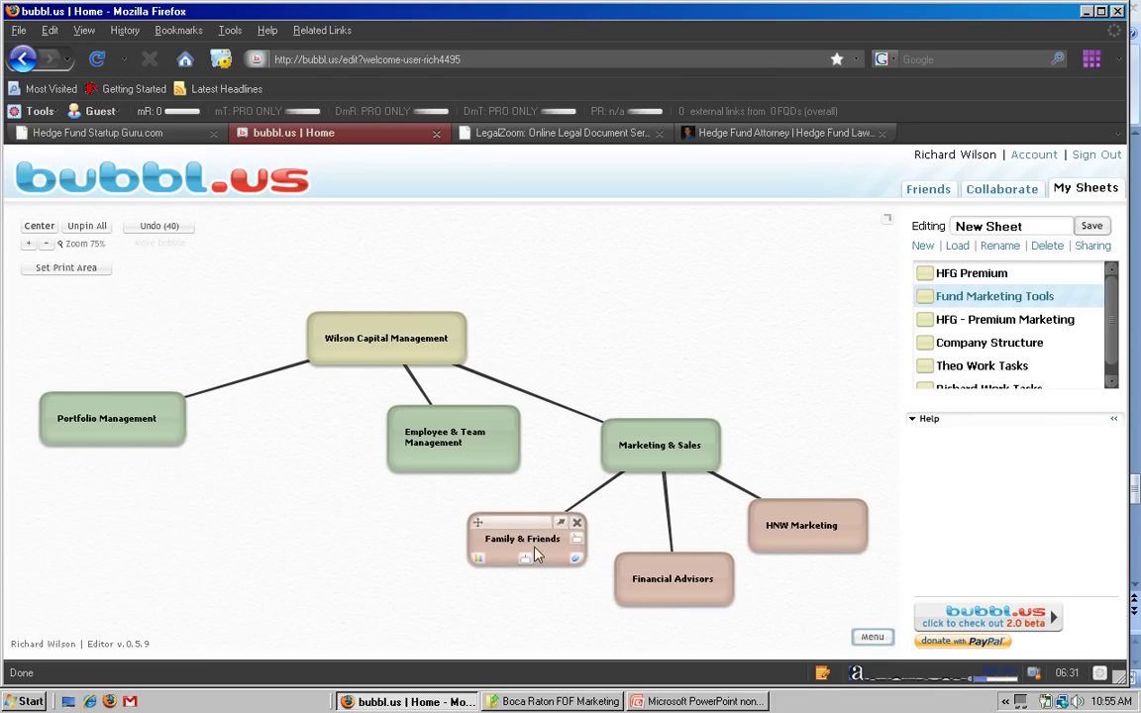
click(550, 538)
drag(551, 538, 510, 539)
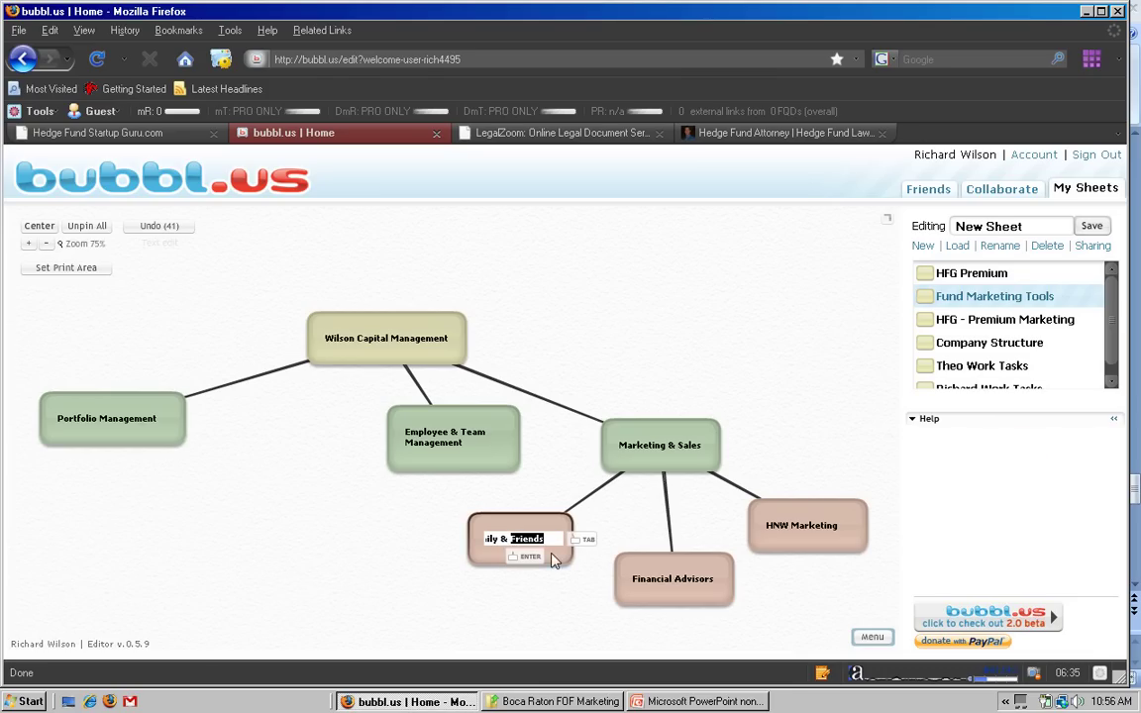
key(Return)
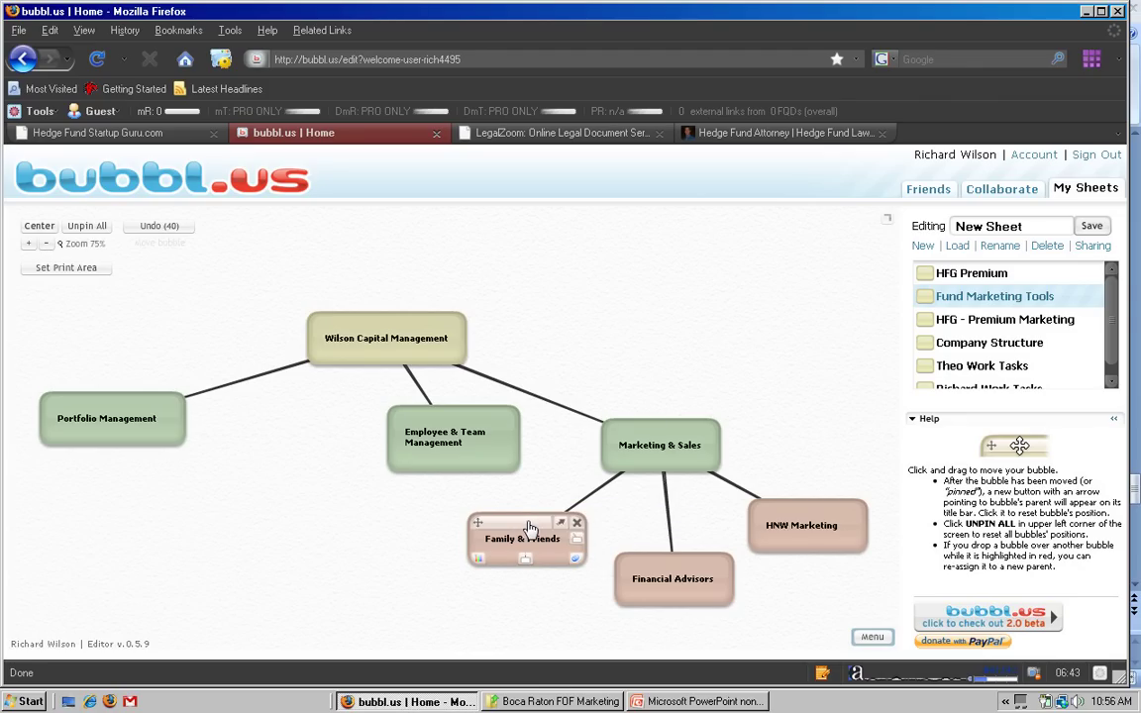
drag(666, 564, 655, 551)
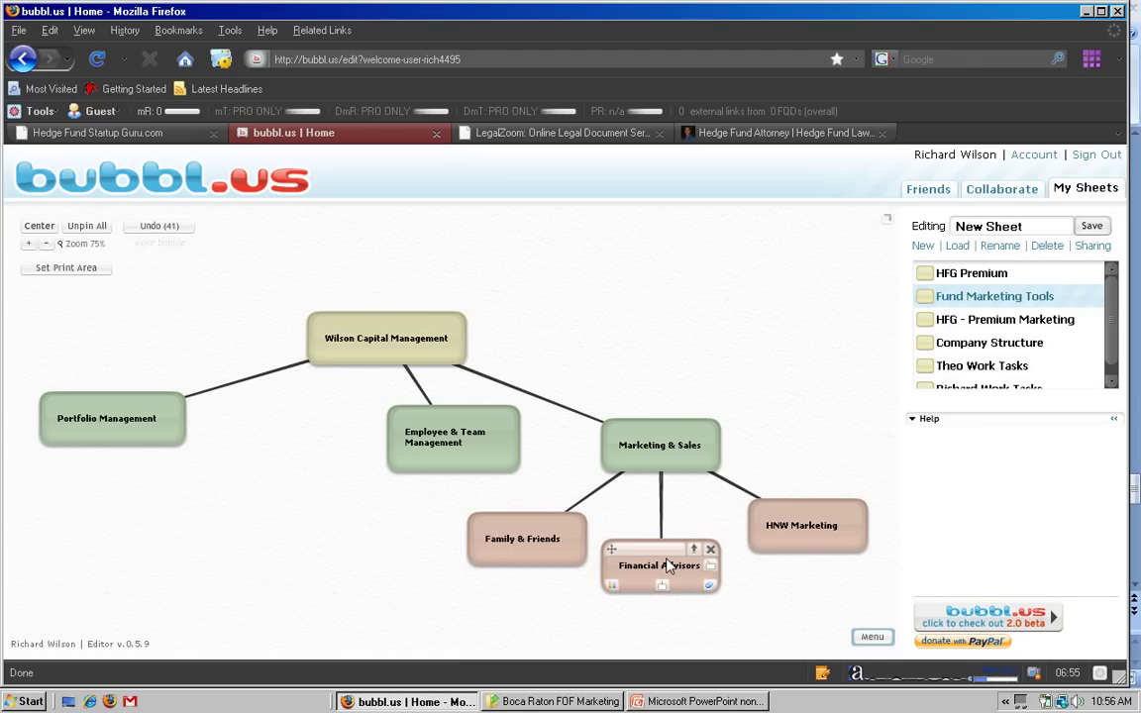
drag(668, 562, 618, 468)
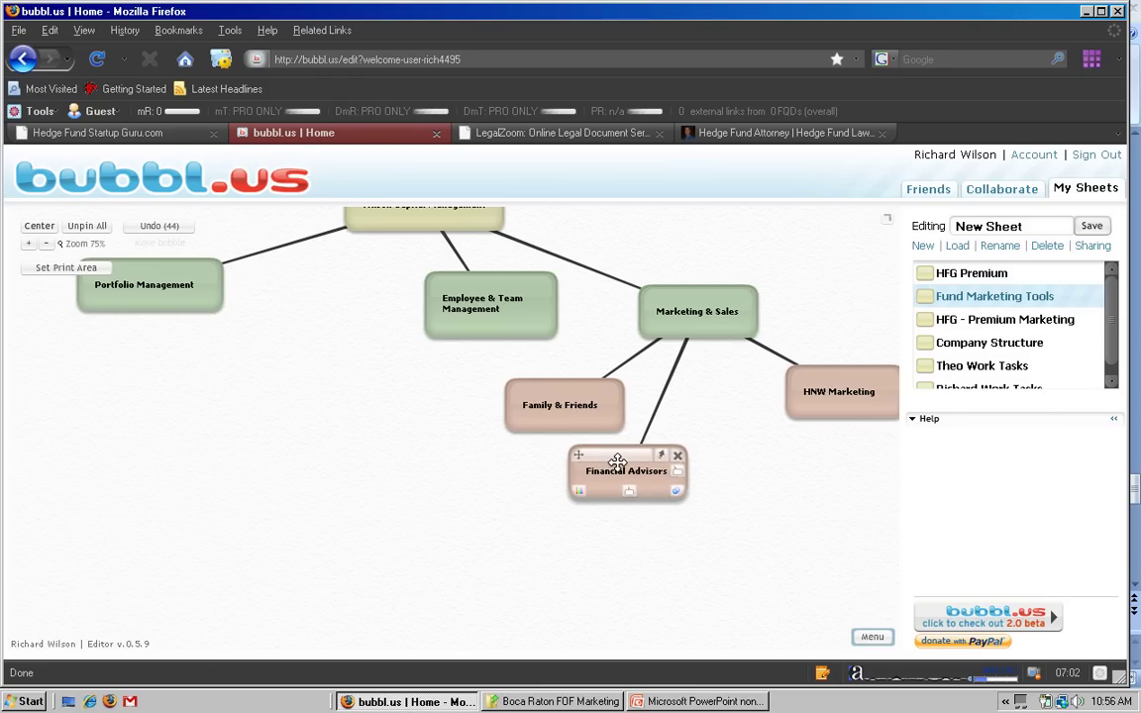
Add a child bubble to Marketing & Sales named "Wealth Management" and place it level with Financial Advisors on its right
click(700, 335)
drag(687, 369, 771, 446)
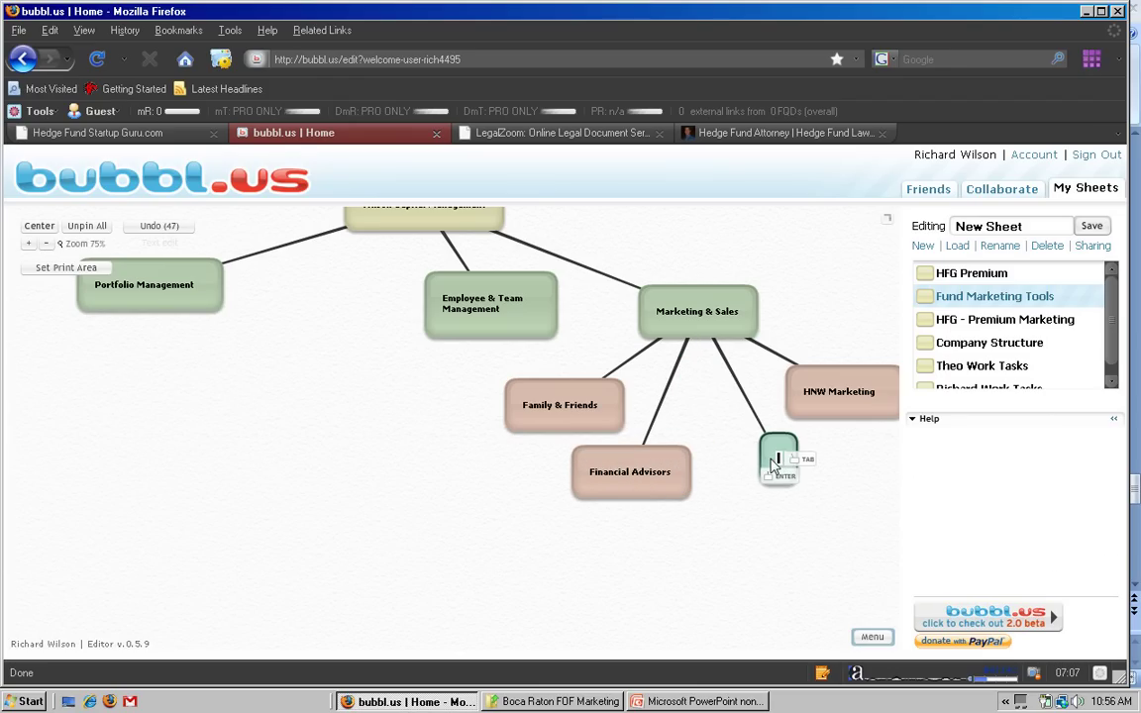
text(Wealth Management)
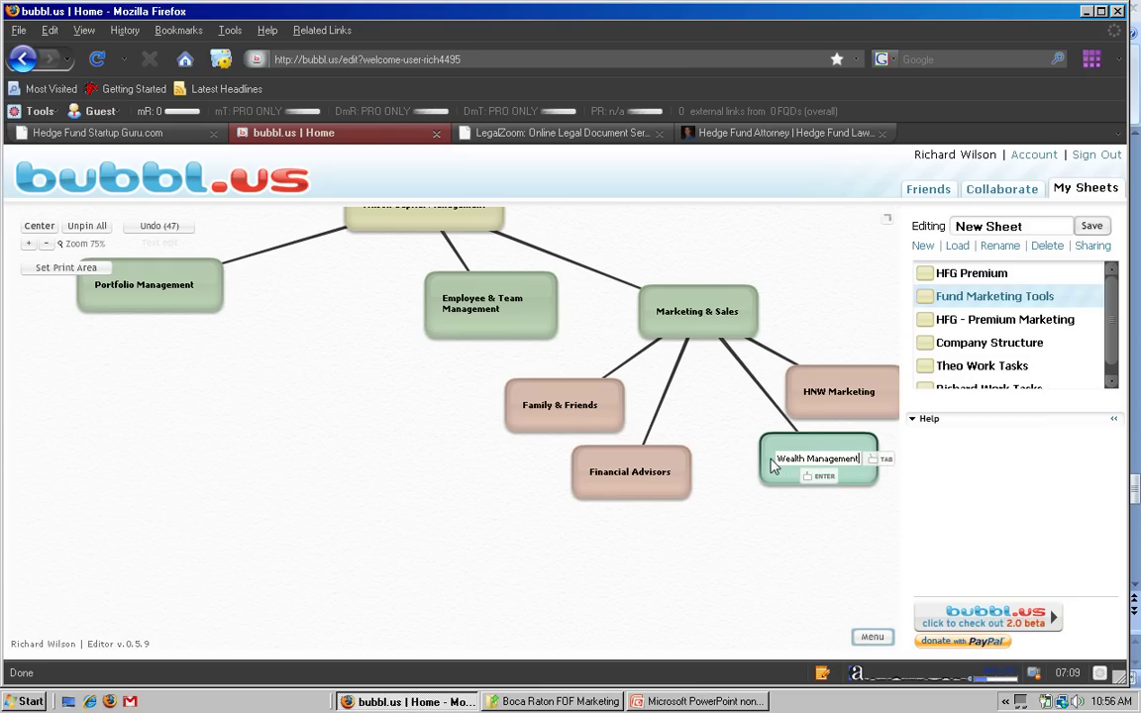
key(Return)
drag(815, 459, 781, 471)
Recolor the Wealth Management bubble to the same light reddish pink as its sibling bubbles
click(729, 490)
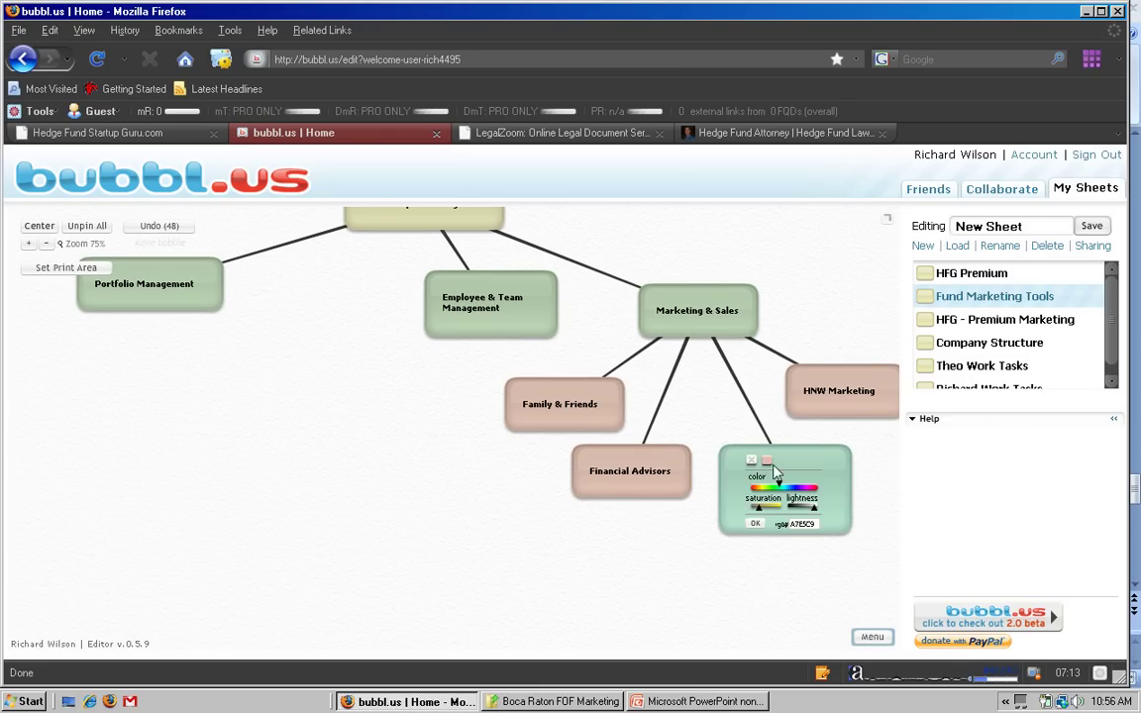
click(766, 479)
click(777, 522)
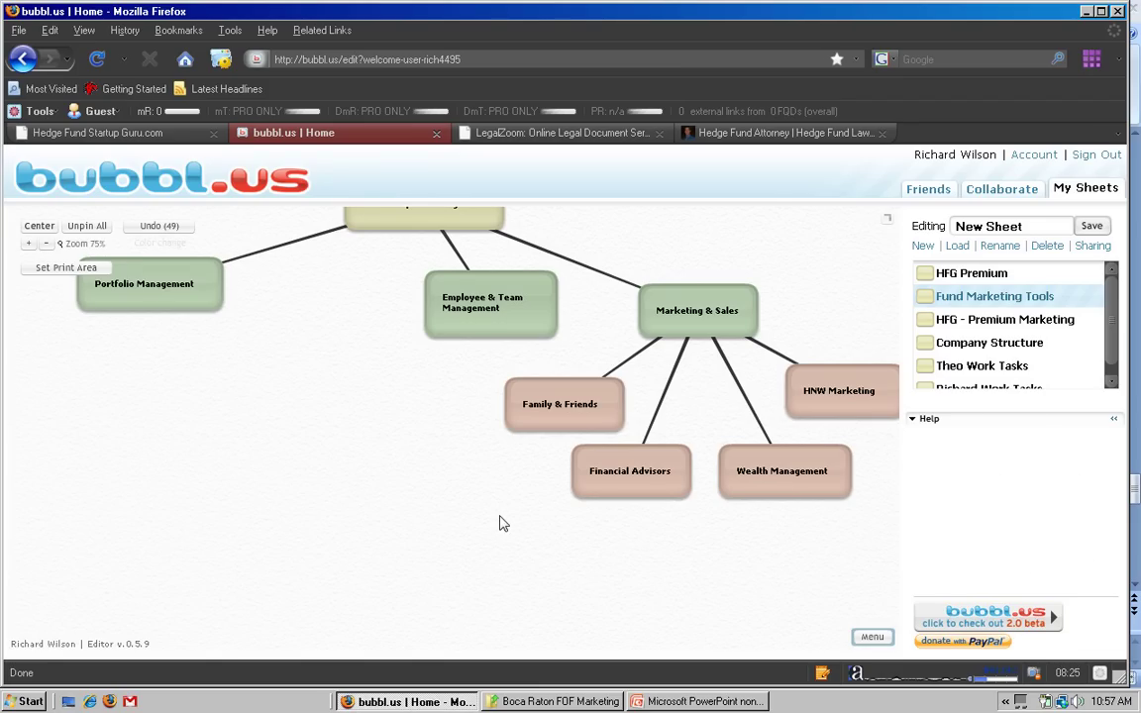
Switch to the PowerPoint presentation "5 Best Practices for Fund of Funds" and display its title slide
key(alt+Tab)
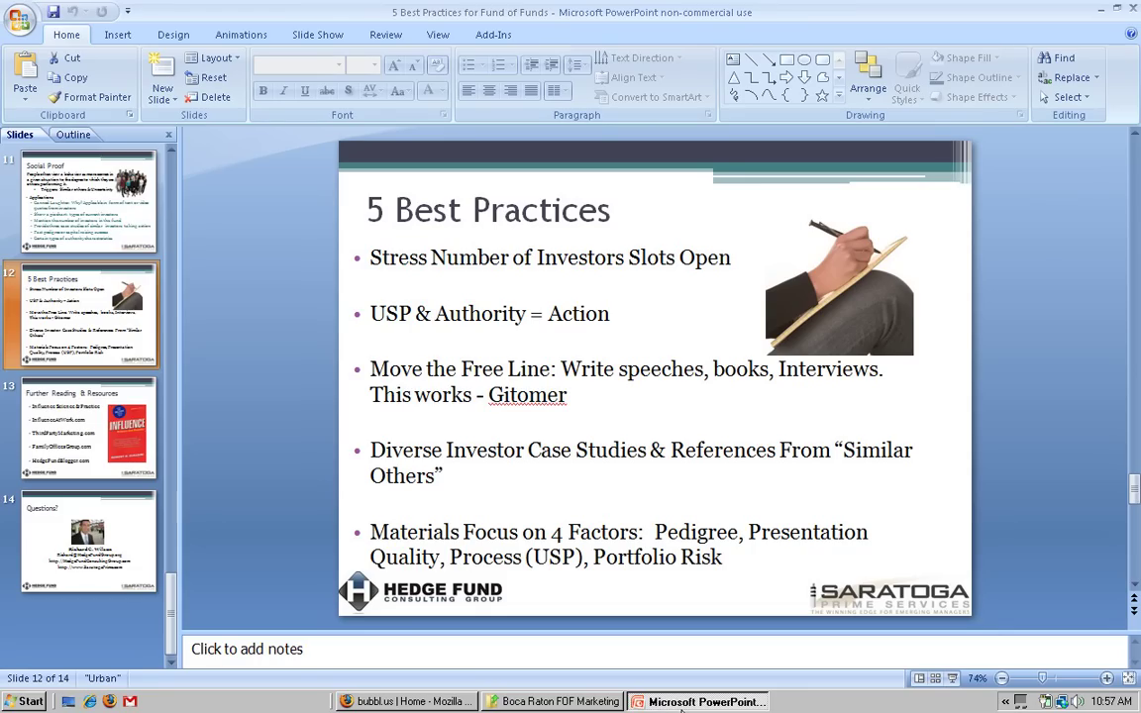
scroll(141, 300, up, 10)
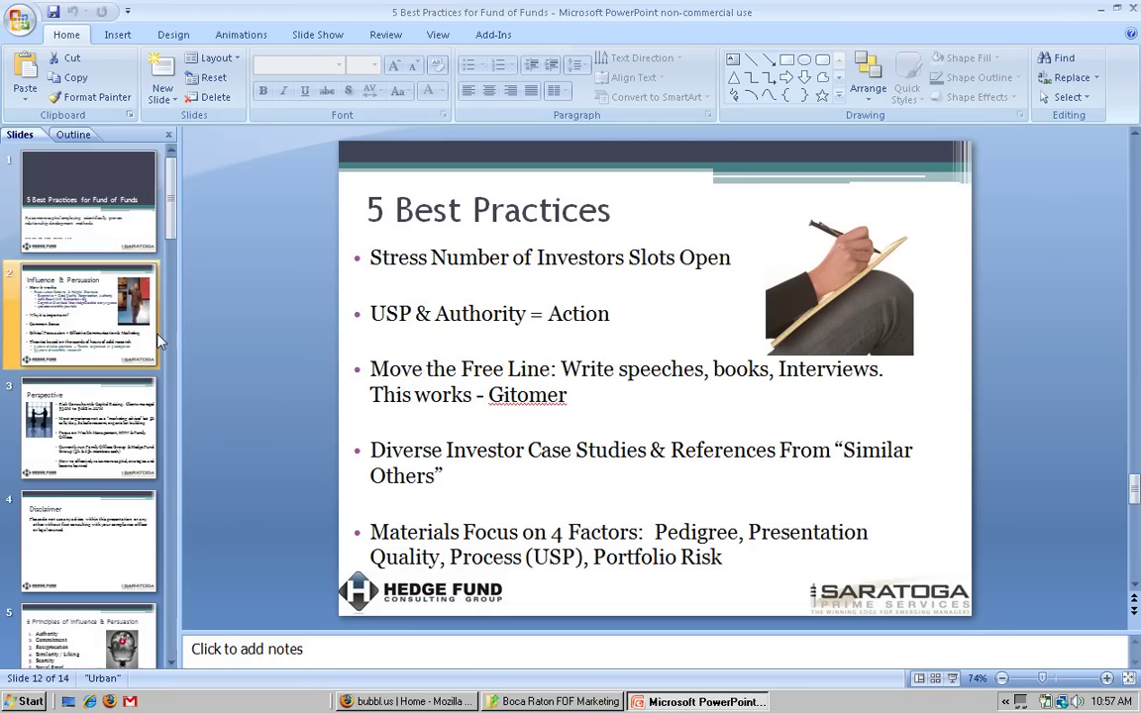
click(111, 226)
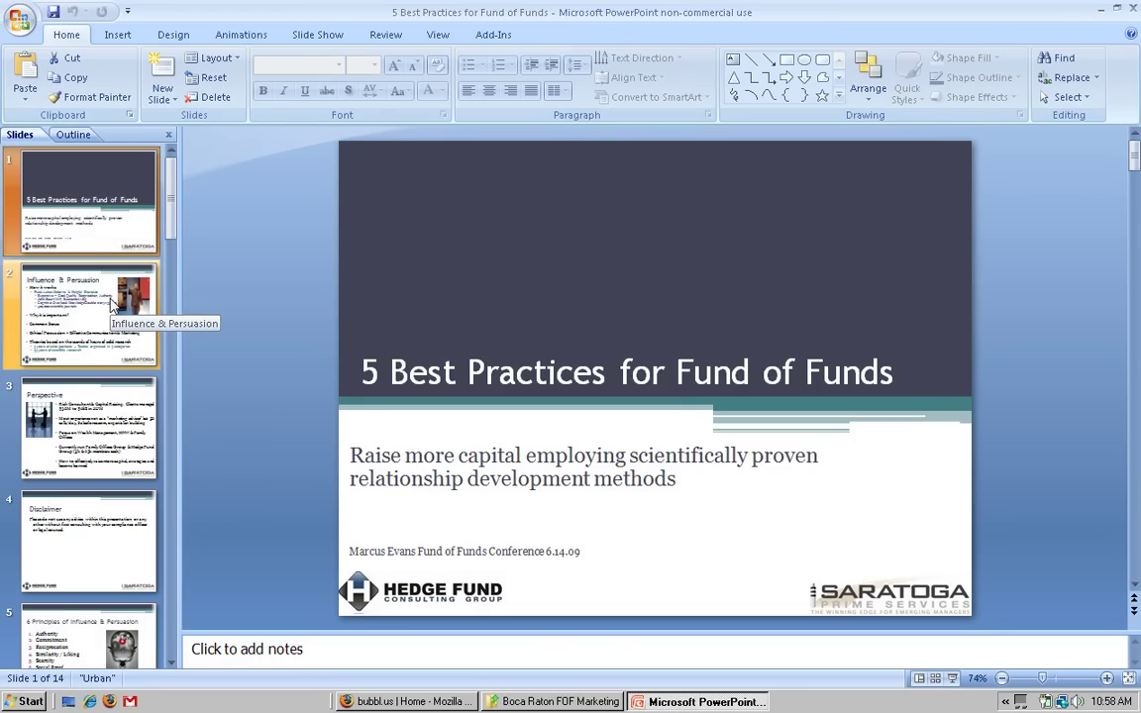
Display slide 12, "5 Best Practices", and highlight its last bullet, about materials focusing on 4 factors
scroll(111, 309, down, 5)
scroll(111, 309, down, 4)
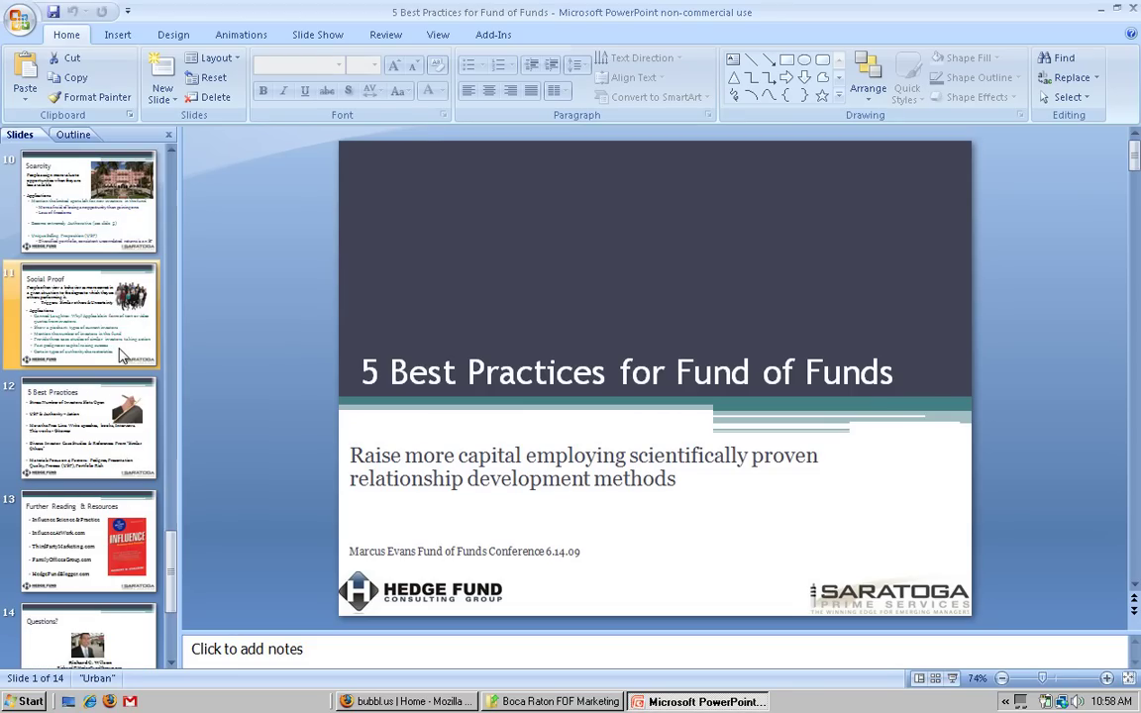
click(116, 407)
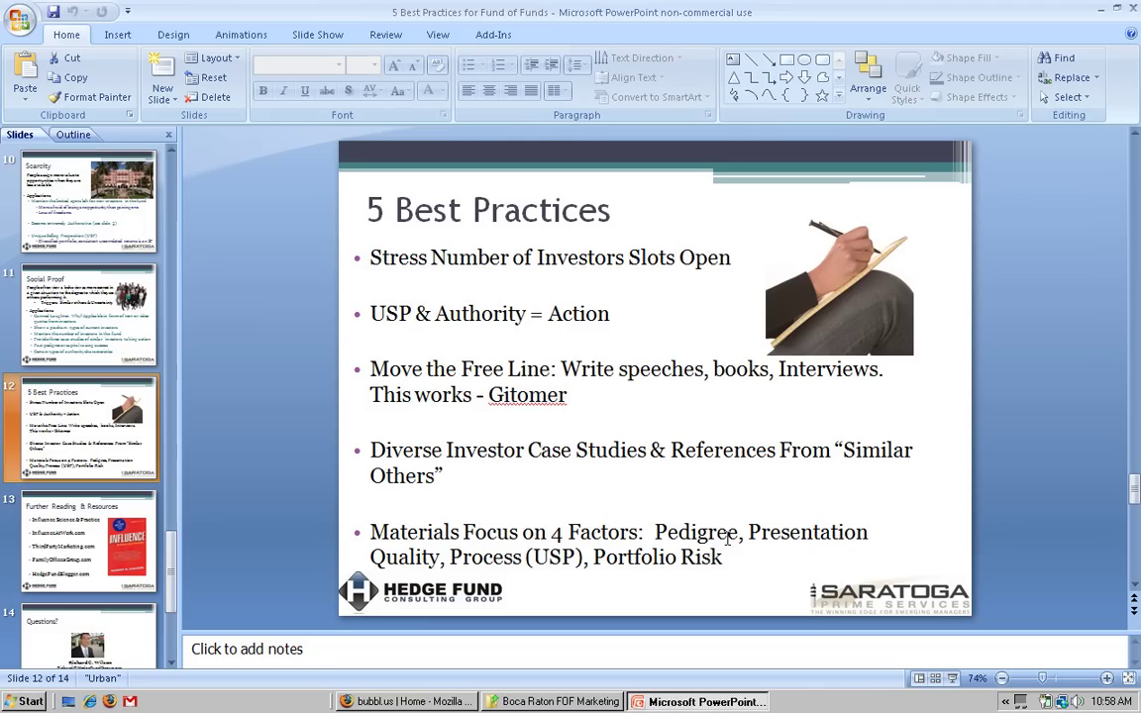
mouse_move(744, 556)
mouse_down()
mouse_move(525, 557)
mouse_move(416, 532)
mouse_move(743, 532)
mouse_move(772, 548)
mouse_up()
click(370, 532)
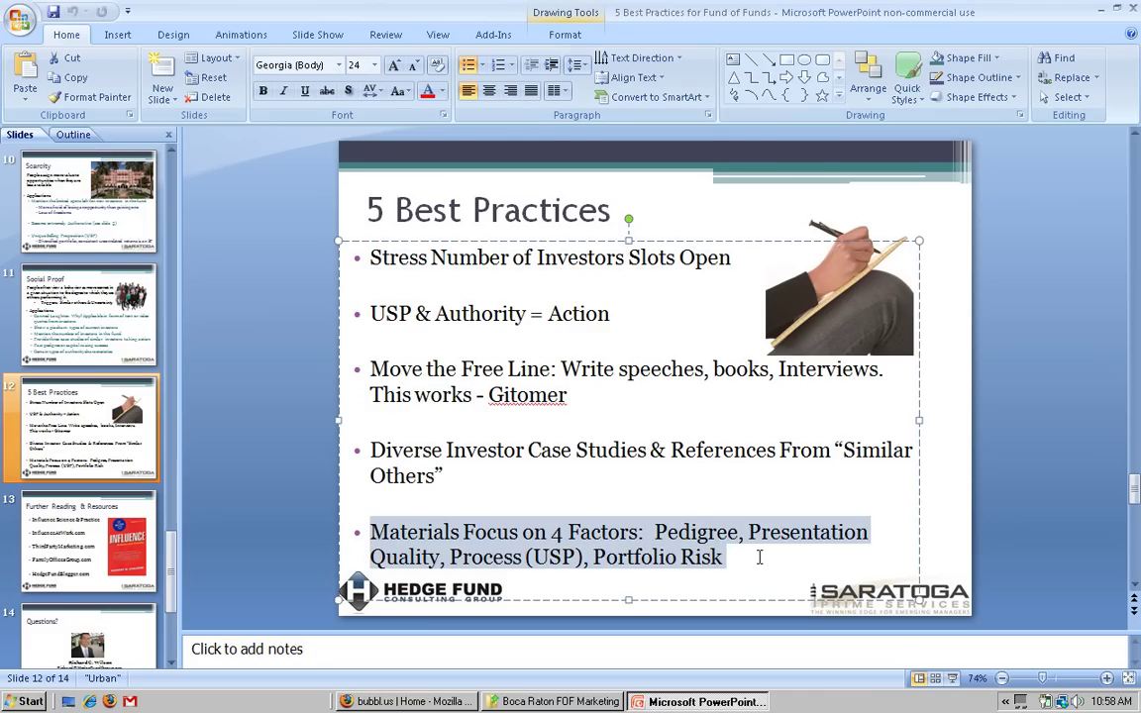
click(760, 558)
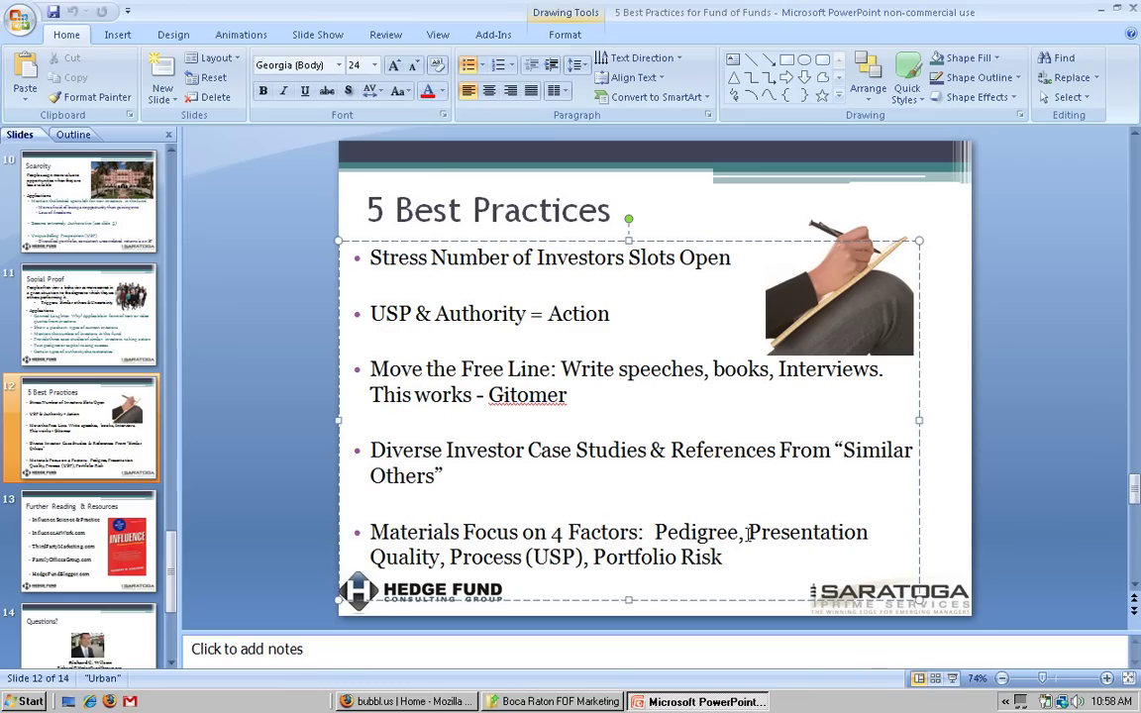
Highlight in turn "Presentation Quality", "Process (USP)" and "Portfolio Risk" in the last bullet, undoing any accidental text move
drag(749, 535, 440, 558)
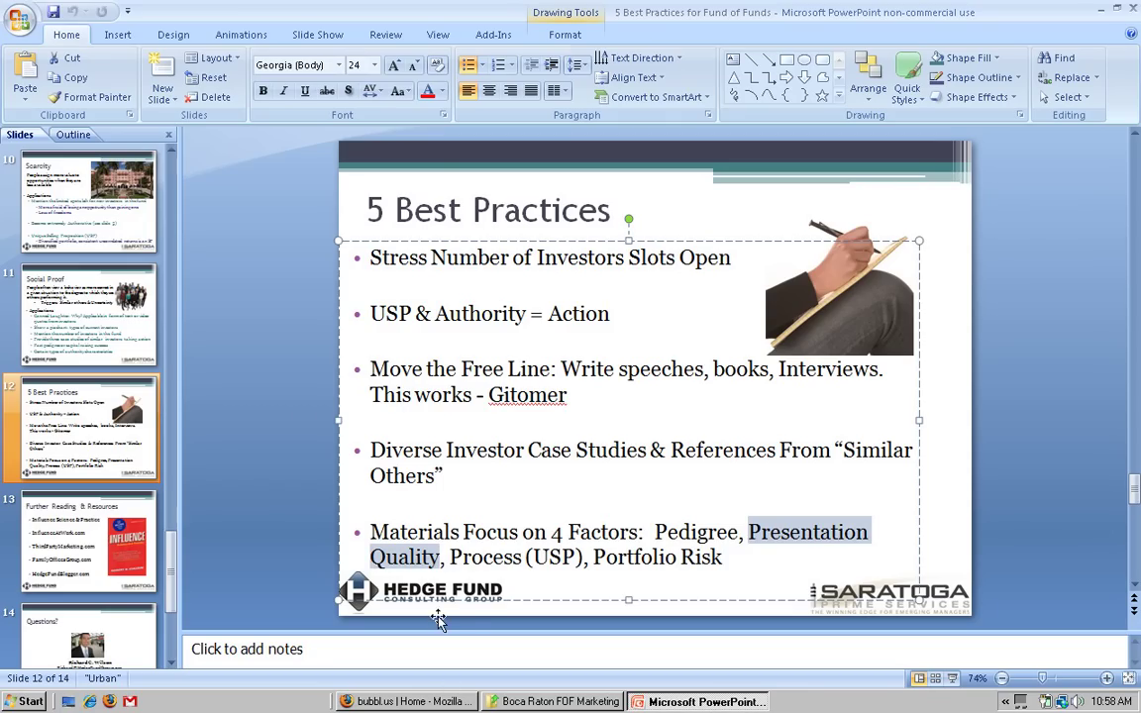
drag(449, 558, 585, 558)
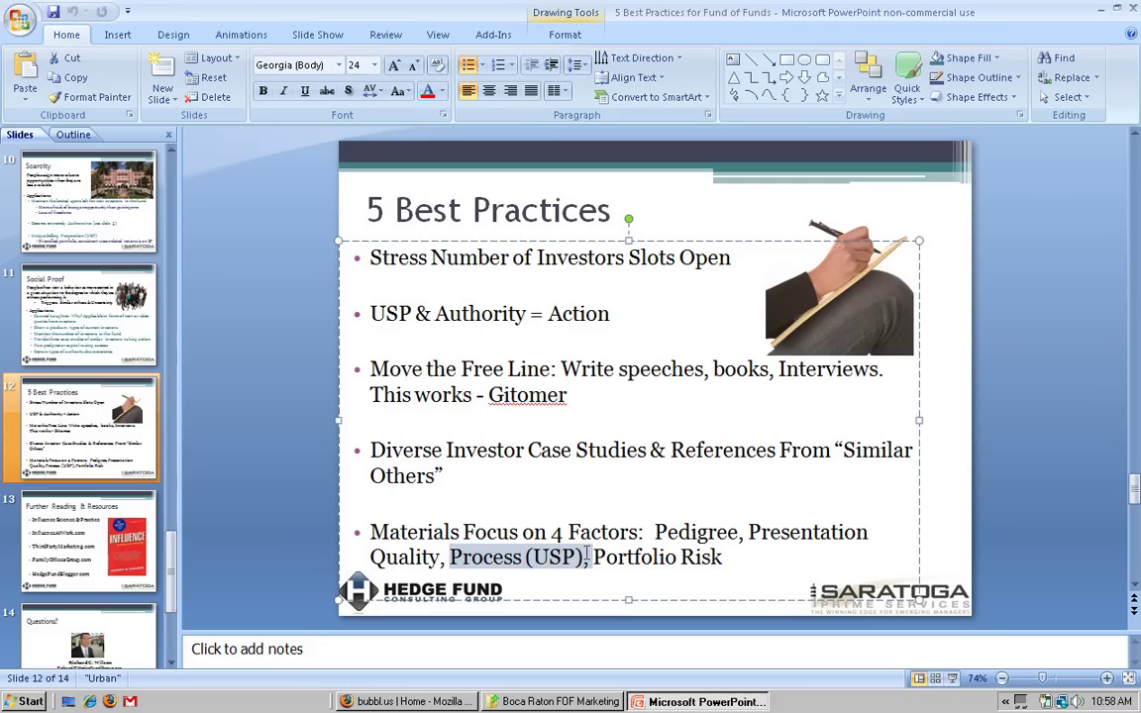
click(581, 557)
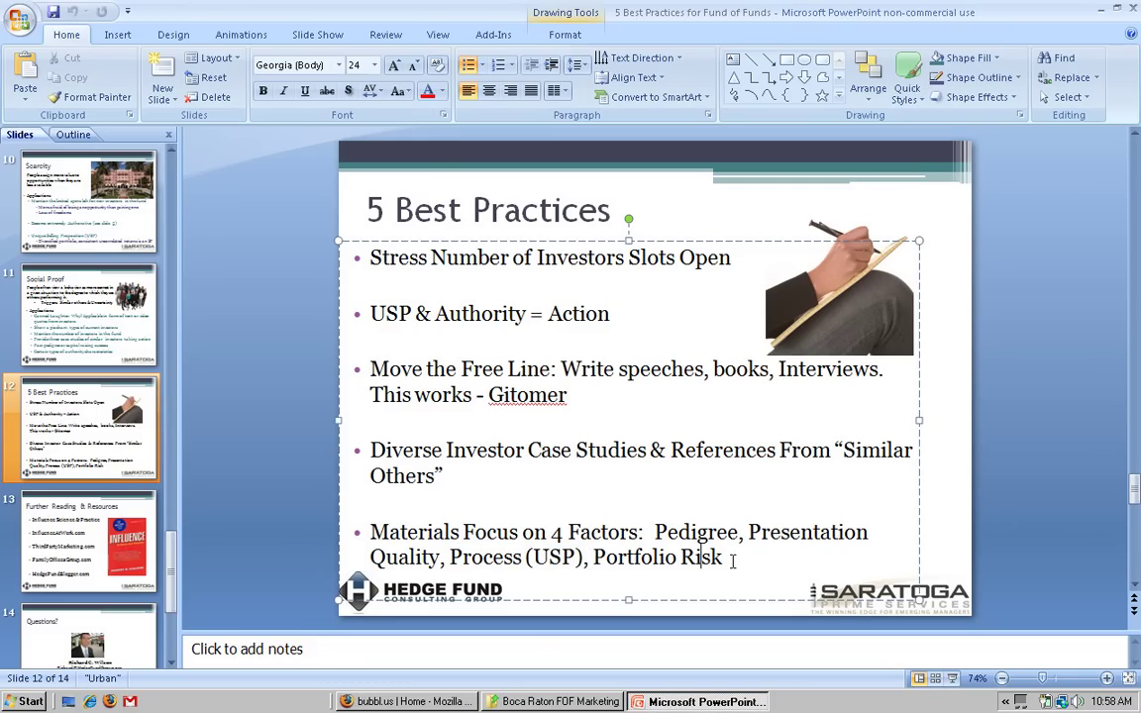
drag(724, 558, 592, 558)
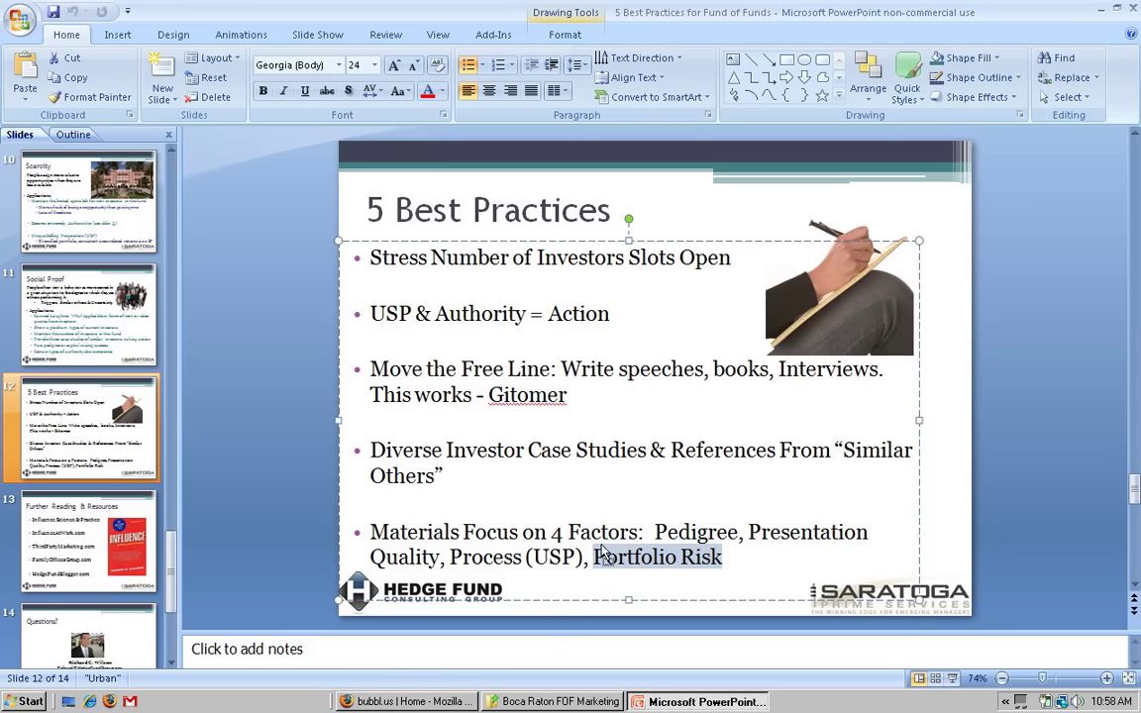
drag(594, 556, 602, 533)
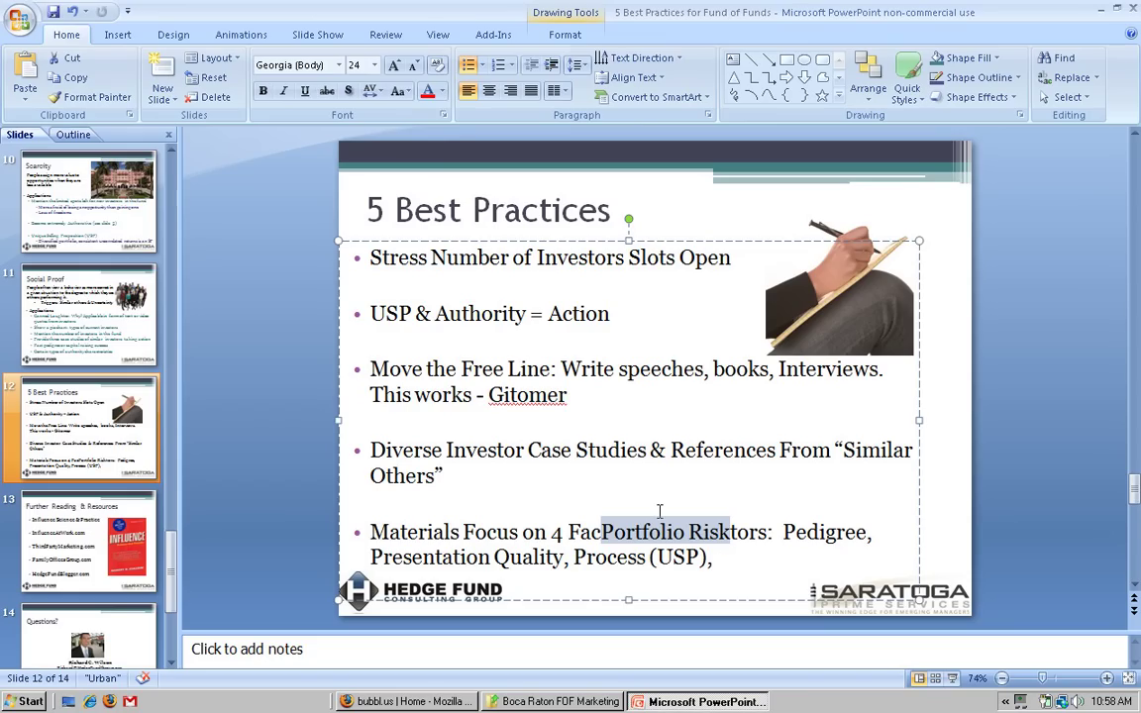
key(ctrl+z)
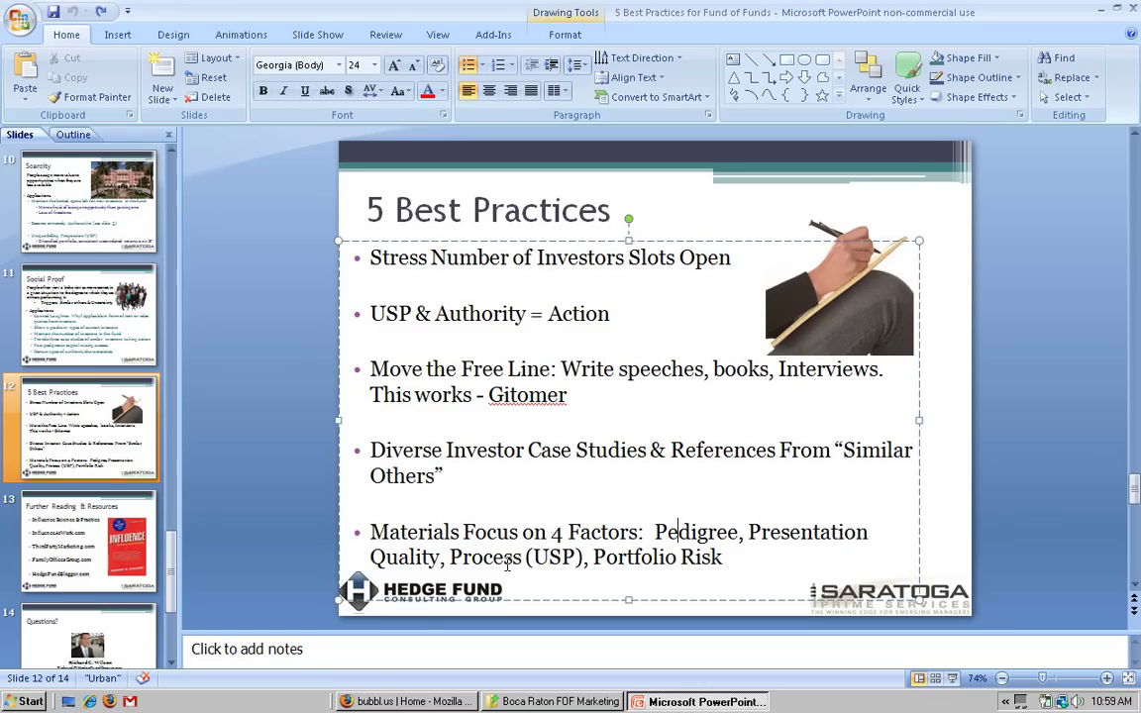
Switch back to Firefox and display the Hedge Fund Startup Guru.com home page
key(alt+Tab)
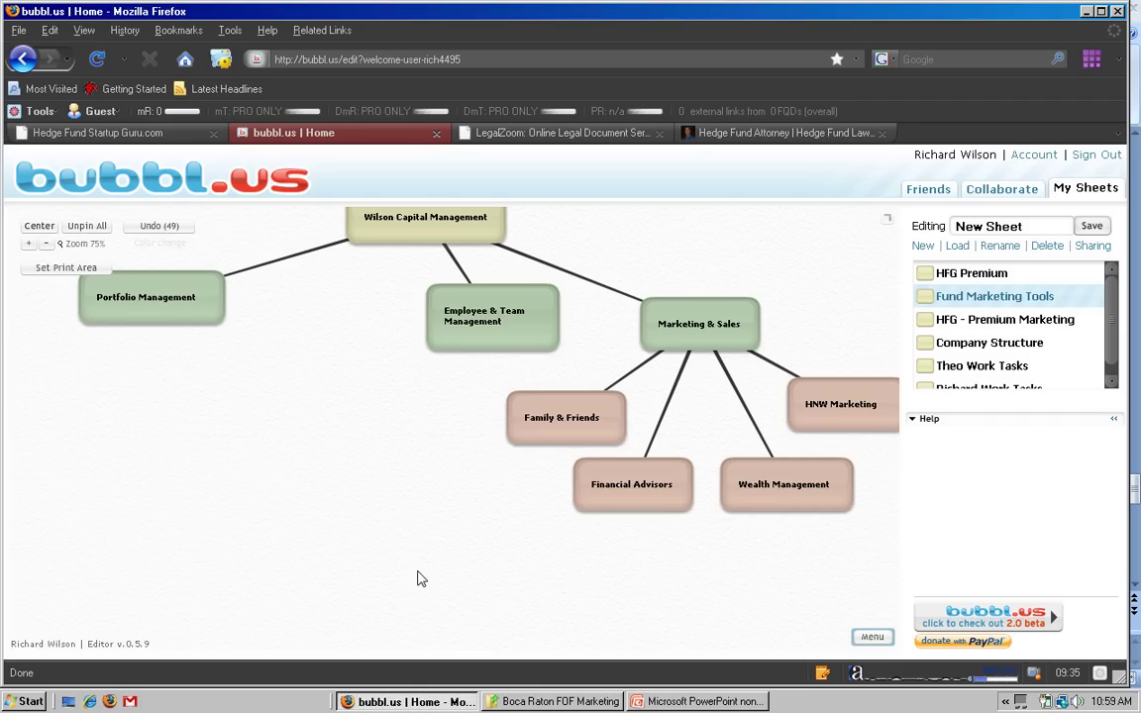
click(139, 137)
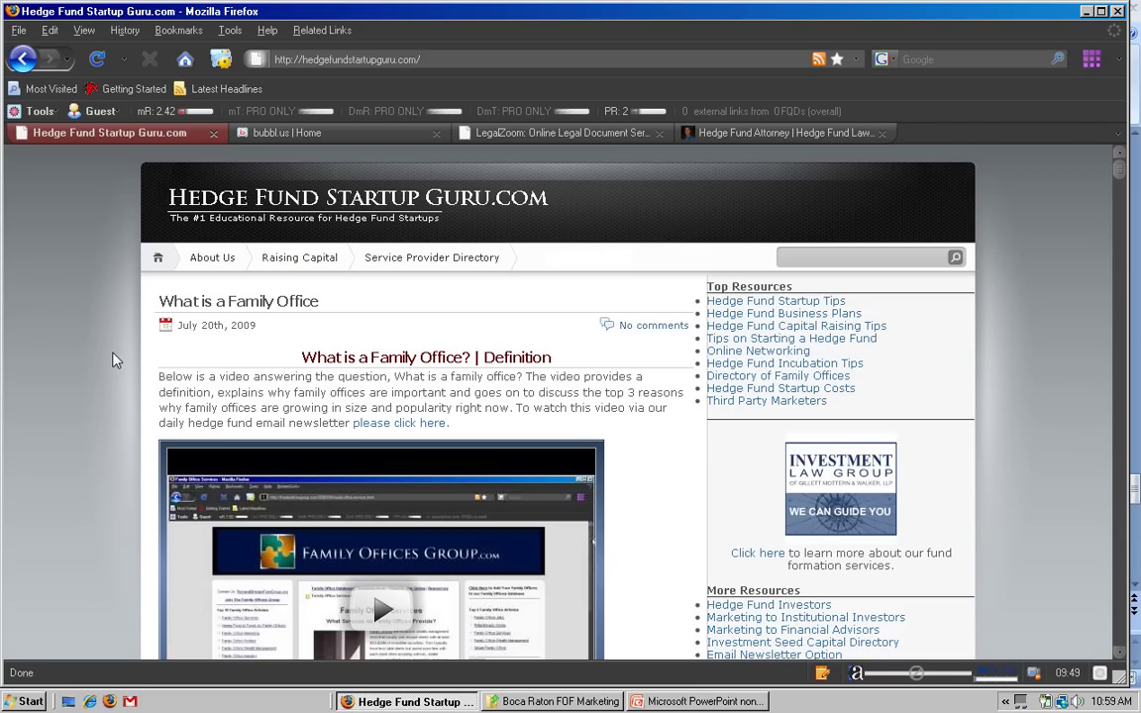
click(231, 30)
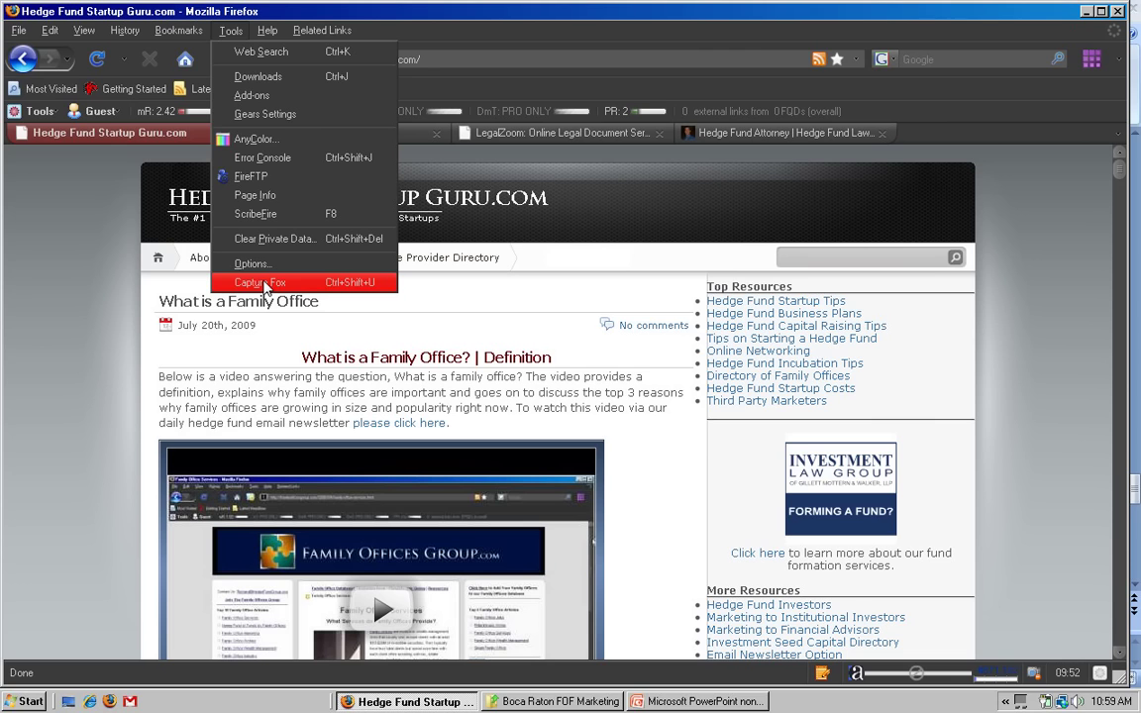